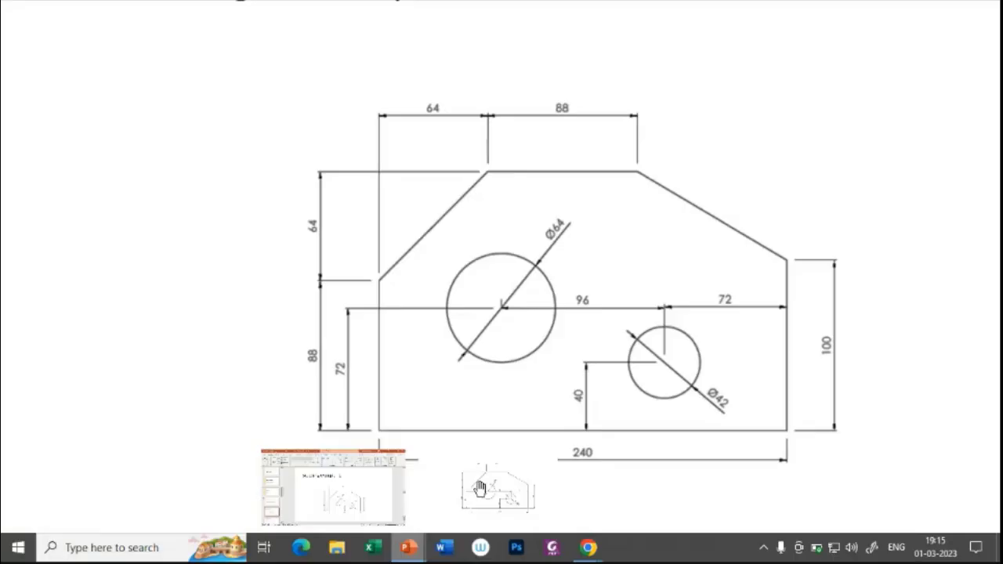
# Show the plate's reference drawing slide, then switch to the Onshape 'example 1 - sketching' document.
pyautogui.click(477, 484)
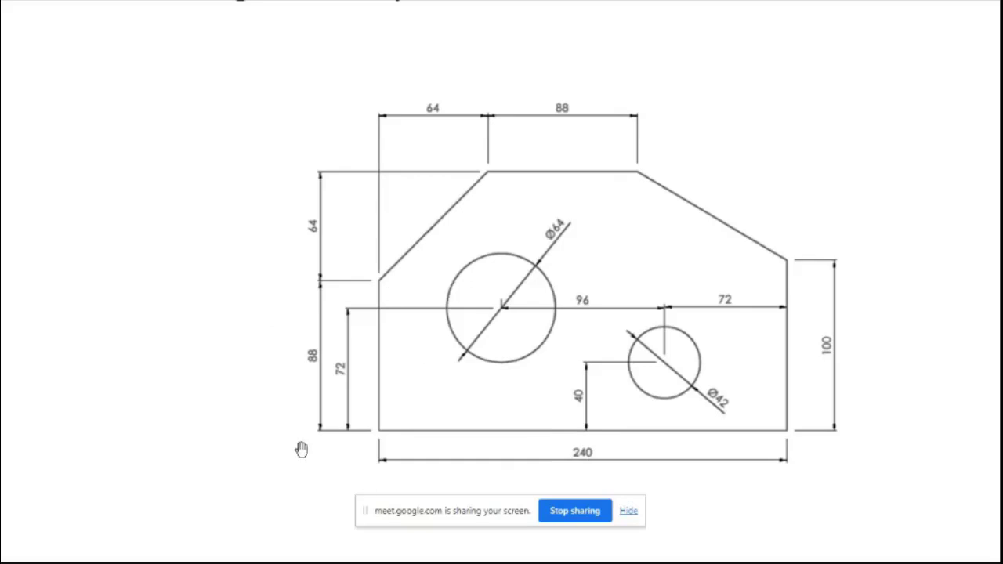
pyautogui.hotkey('alt', 'Tab')
pyautogui.press('Tab')
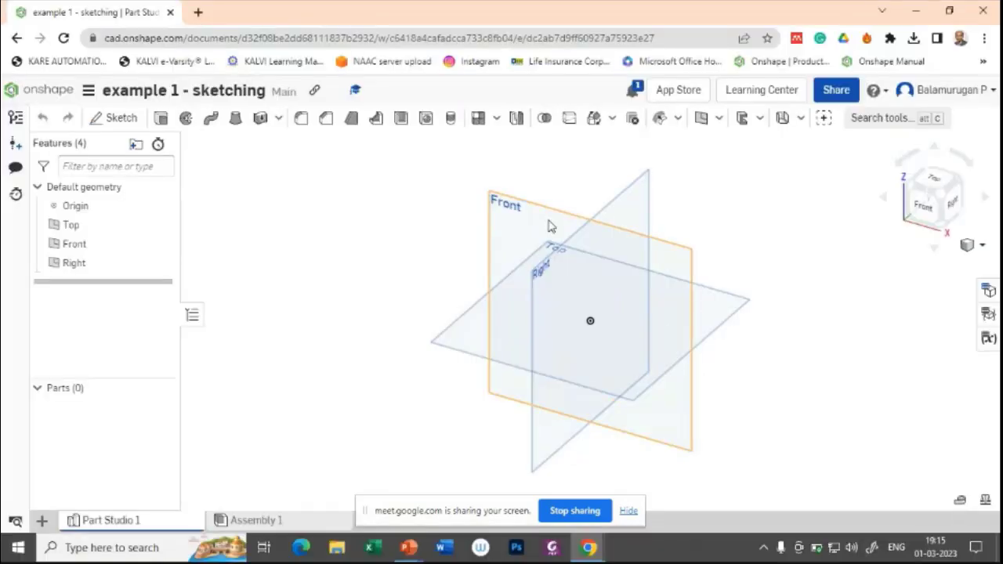
# Start a new line sketch on the Front plane.
pyautogui.click(548, 222)
pyautogui.click(128, 117)
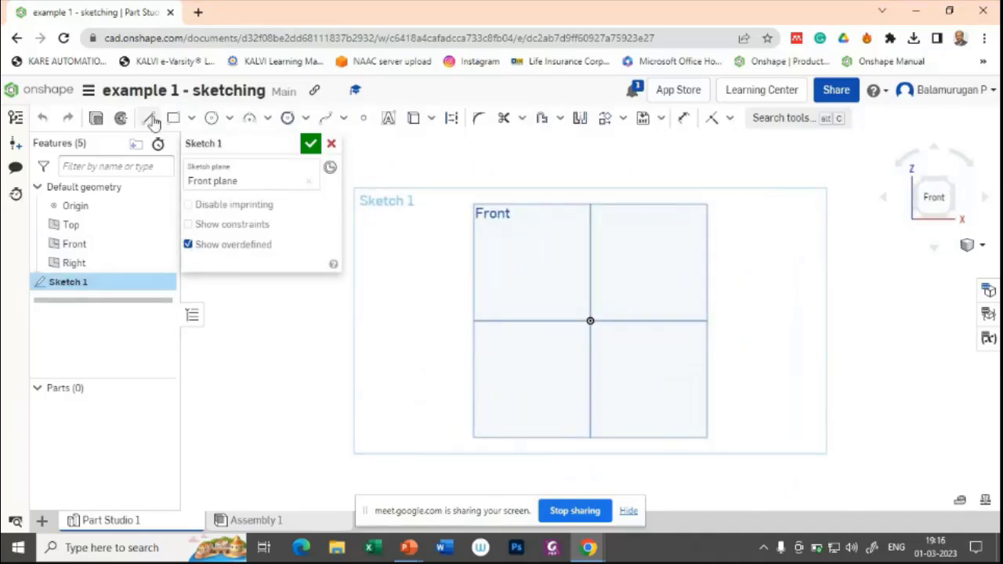
pyautogui.click(149, 118)
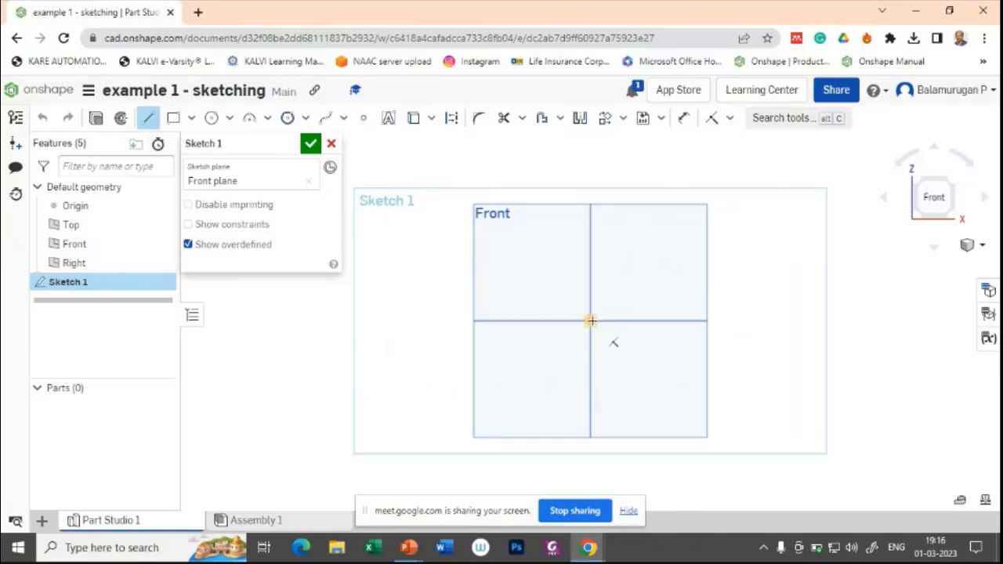
# Draw a closed six-sided outline from the origin with both top corners chamfered.
pyautogui.click(591, 321)
pyautogui.click(591, 258)
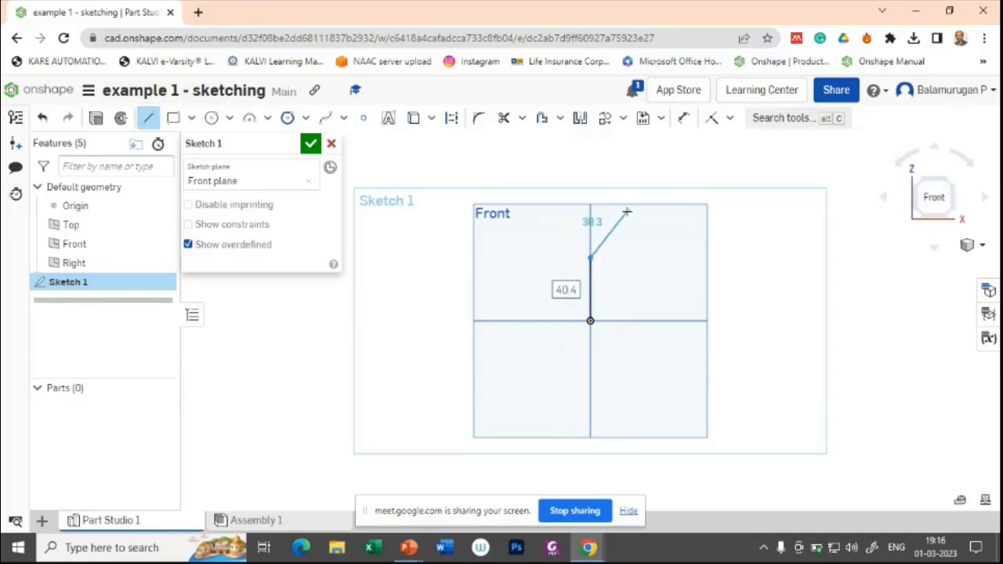
pyautogui.click(627, 212)
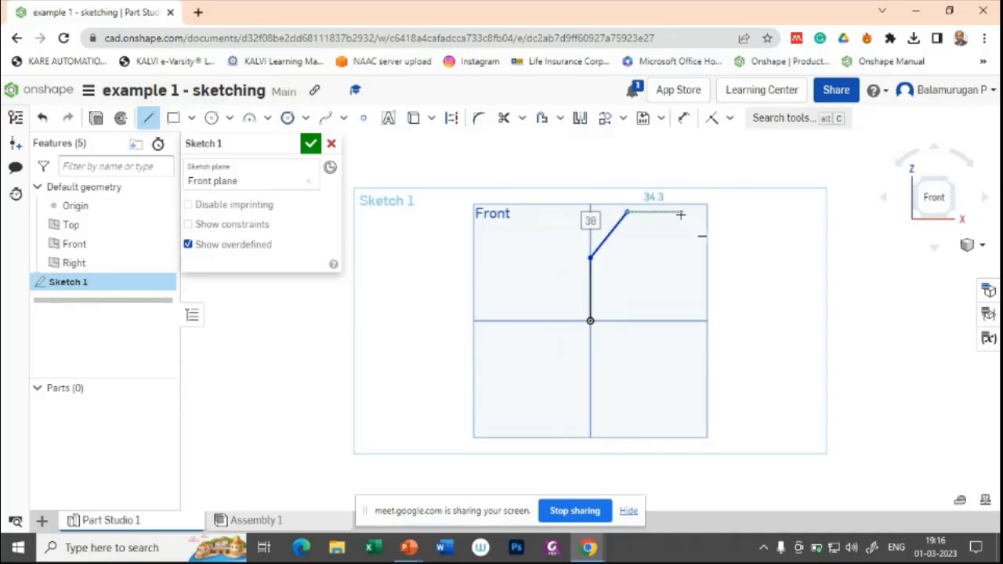
pyautogui.click(737, 210)
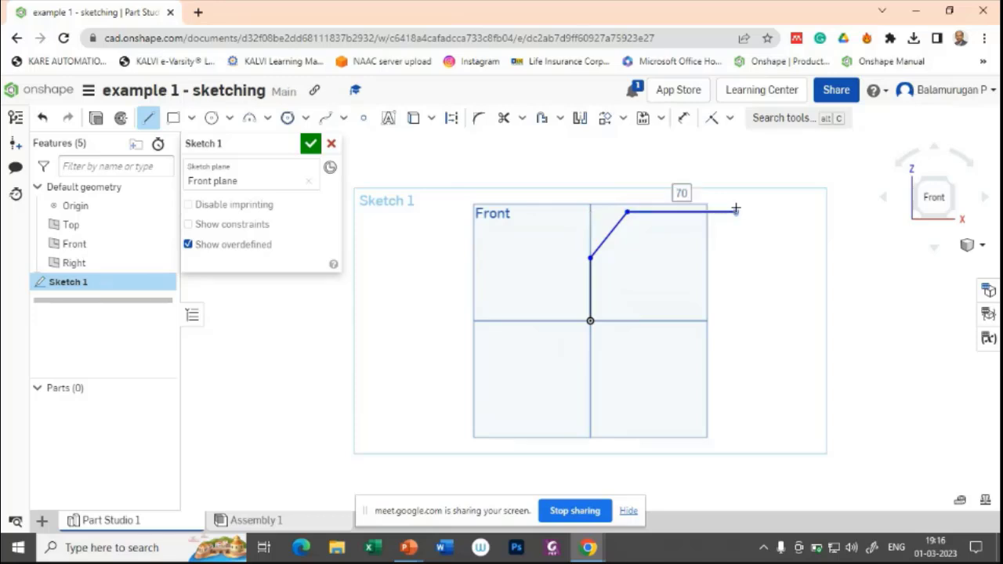
pyautogui.click(776, 267)
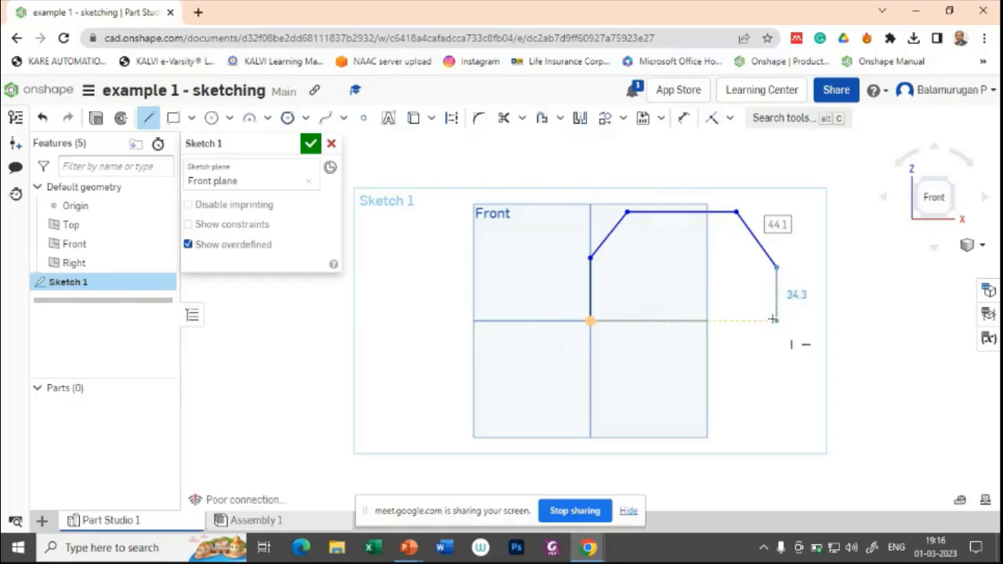
pyautogui.click(774, 320)
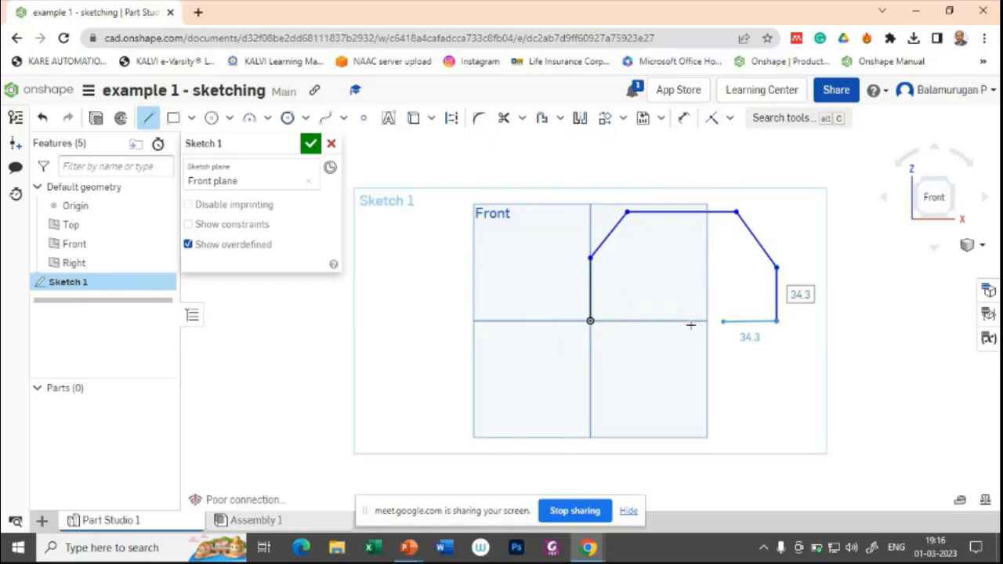
pyautogui.click(589, 321)
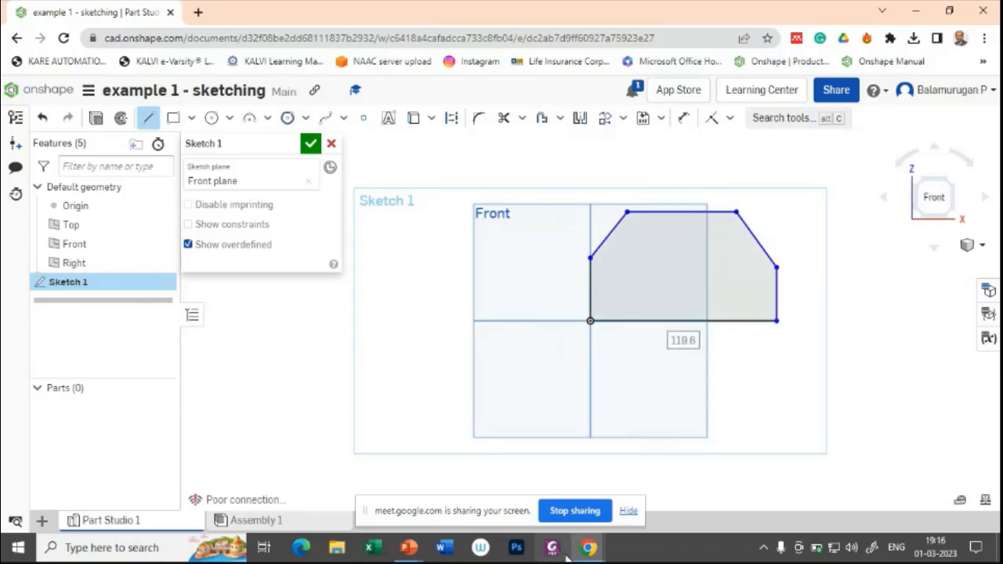
pyautogui.hotkey('alt', 'Tab')
pyautogui.moveTo(588, 547)
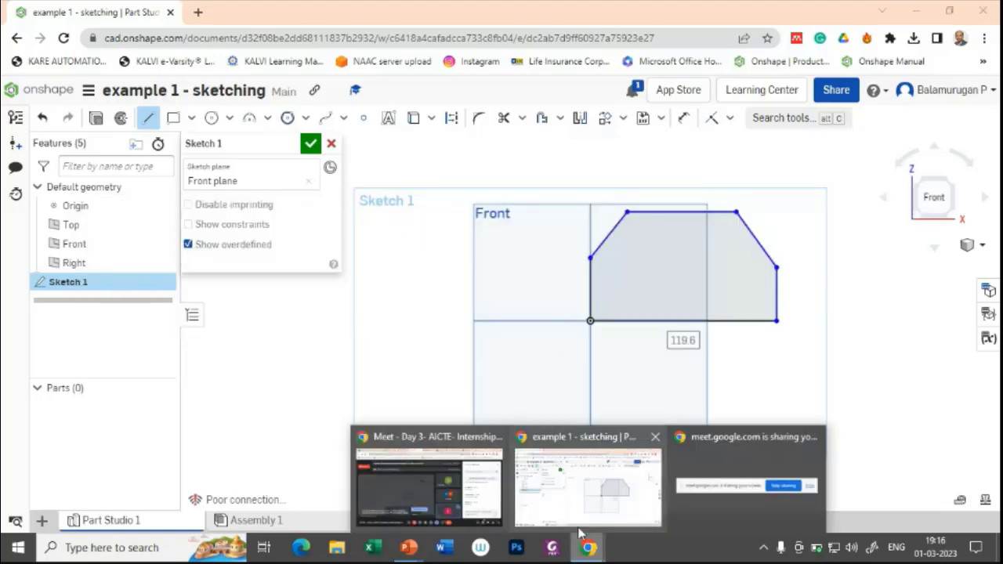
pyautogui.click(577, 469)
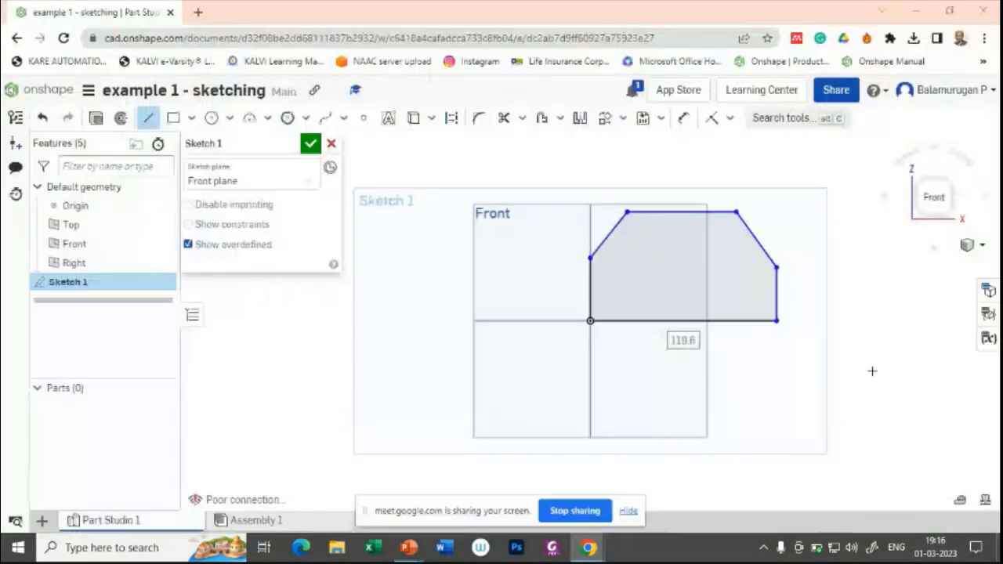
pyautogui.hotkey('alt', 'Tab')
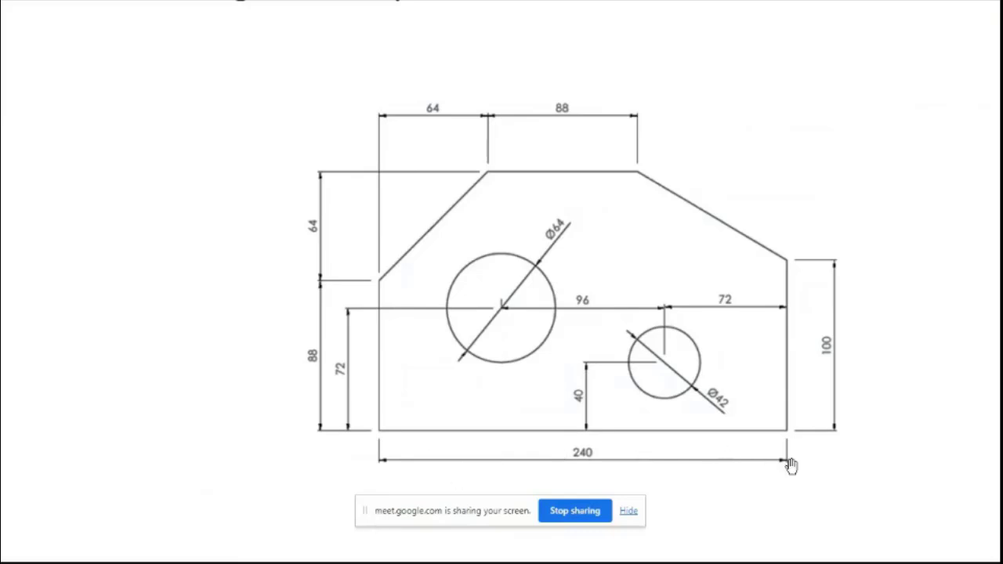
pyautogui.hotkey('alt', 'Tab')
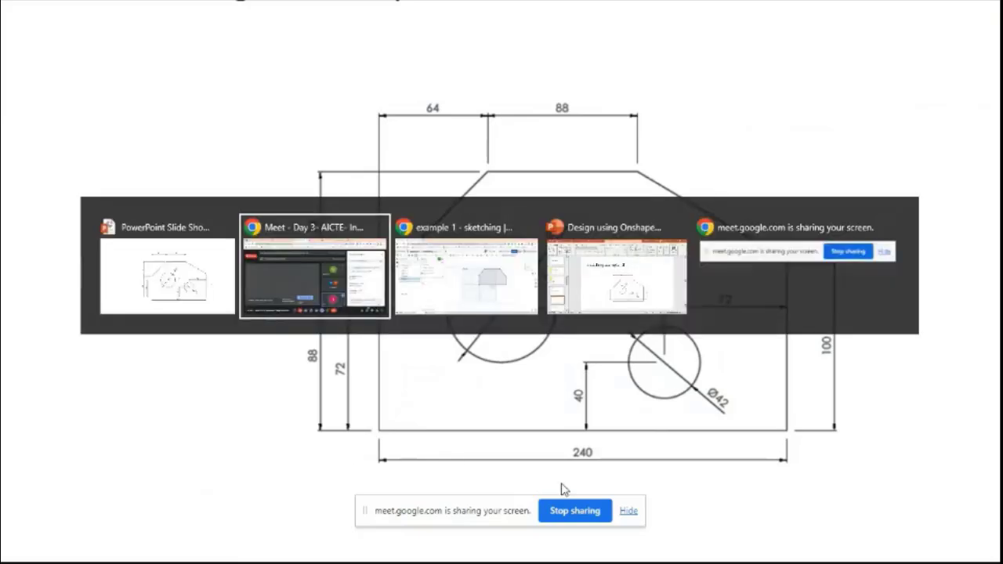
pyautogui.hotkey('alt', 'Tab')
pyautogui.press('Tab')
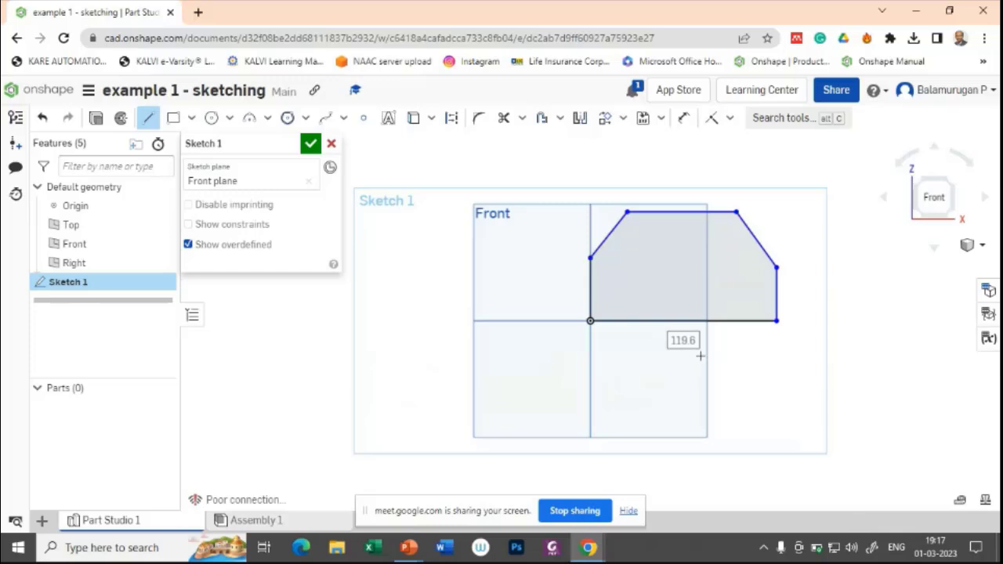
# Dimension the plate's bottom edge to 240 and return to the reference drawing.
pyautogui.press('Escape')
pyautogui.click(684, 117)
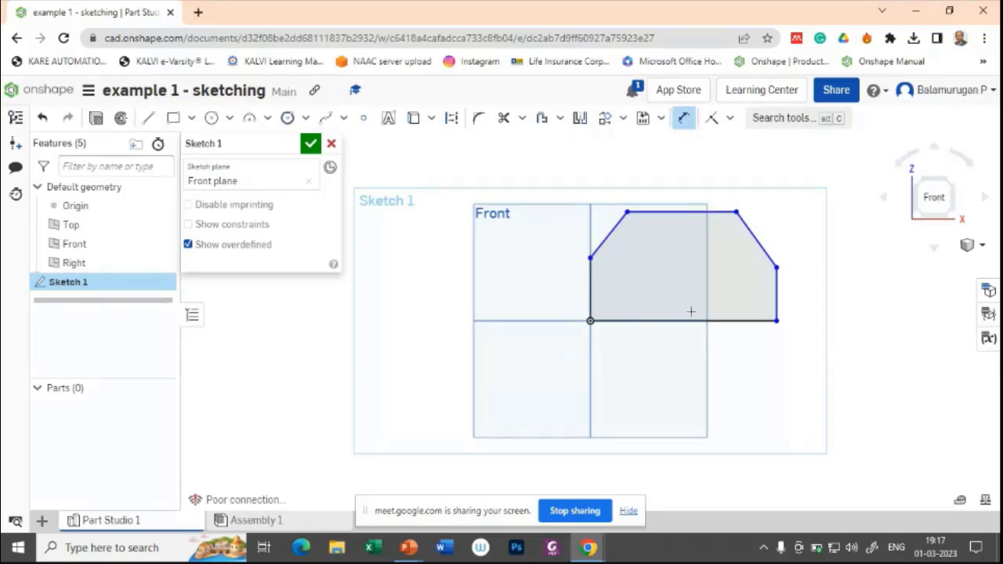
pyautogui.click(688, 321)
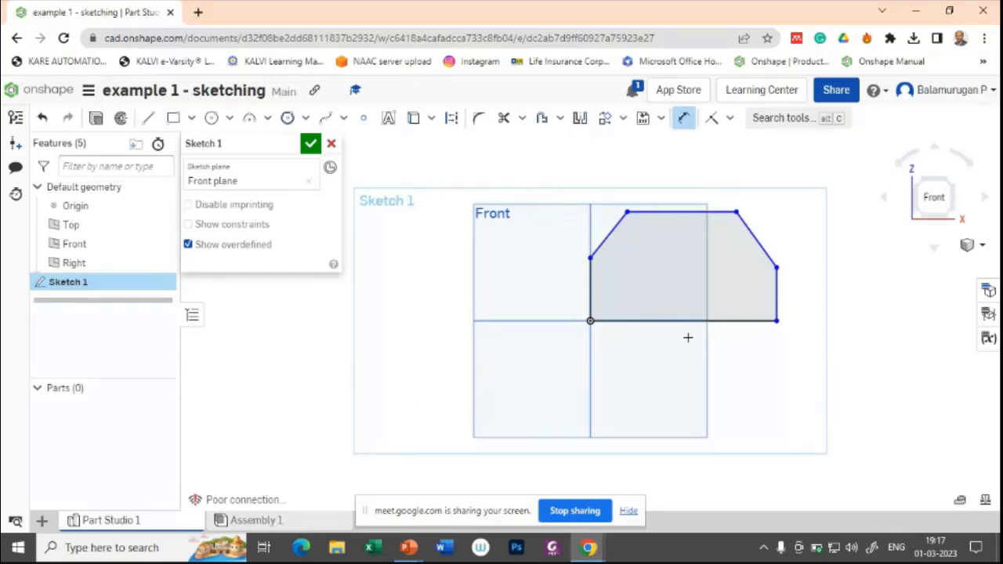
pyautogui.click(730, 406)
pyautogui.write('240')
pyautogui.press('Return')
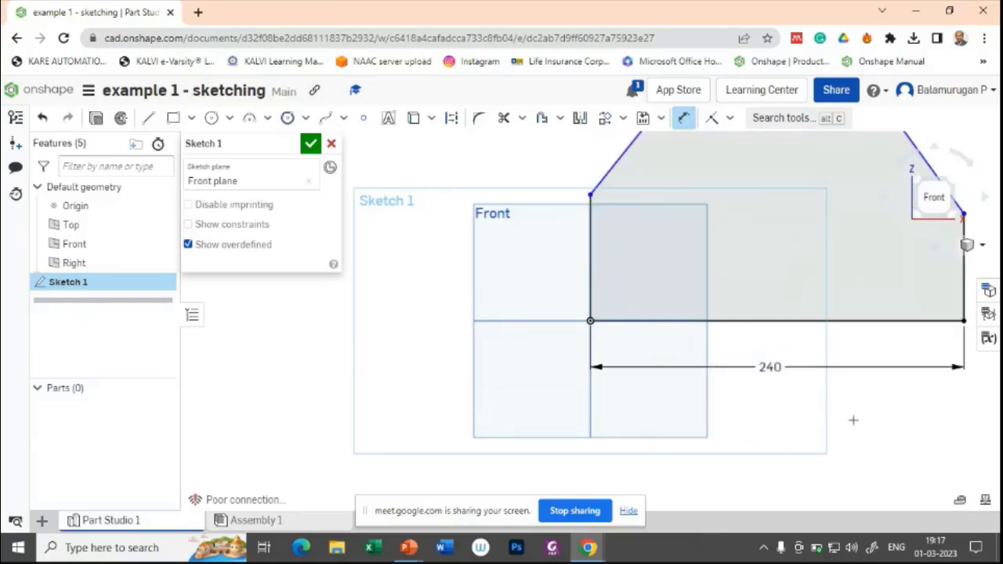
pyautogui.moveTo(854, 421); pyautogui.dragTo(697, 493, button='middle')
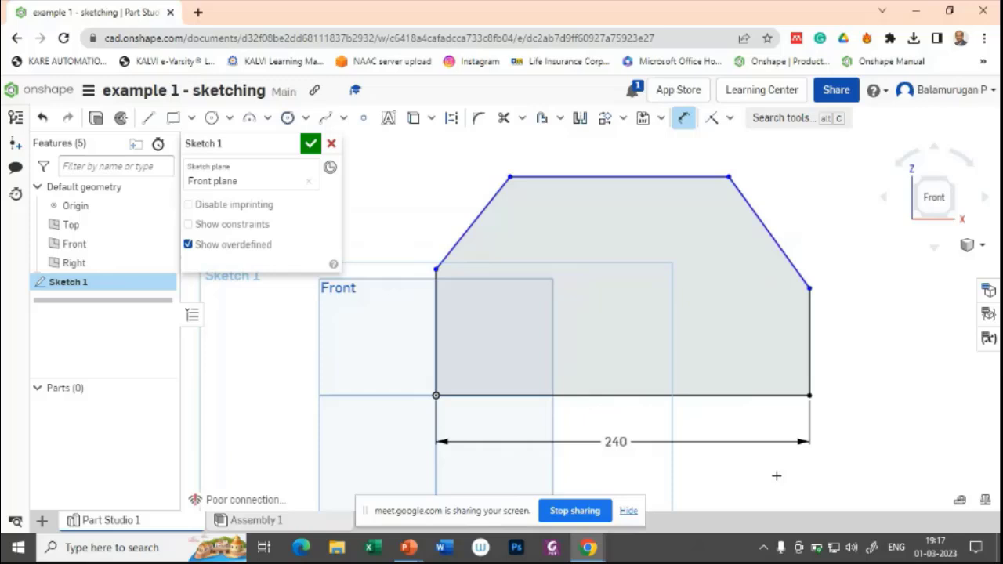
pyautogui.hotkey('alt', 'Tab')
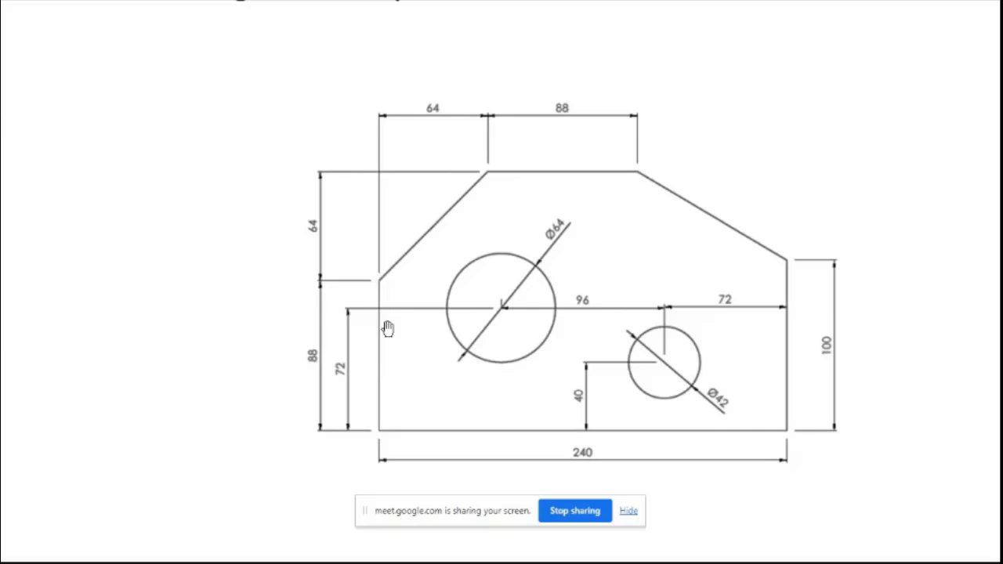
# Dimension the plate's left vertical edge to 88.
pyautogui.hotkey('alt', 'Tab')
pyautogui.click(435, 325)
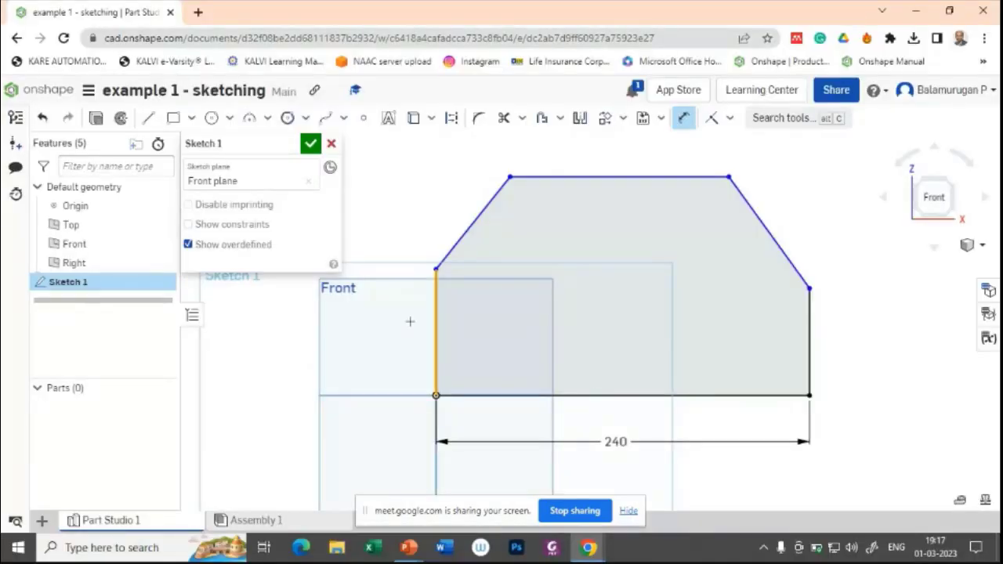
pyautogui.click(393, 326)
pyautogui.write('88')
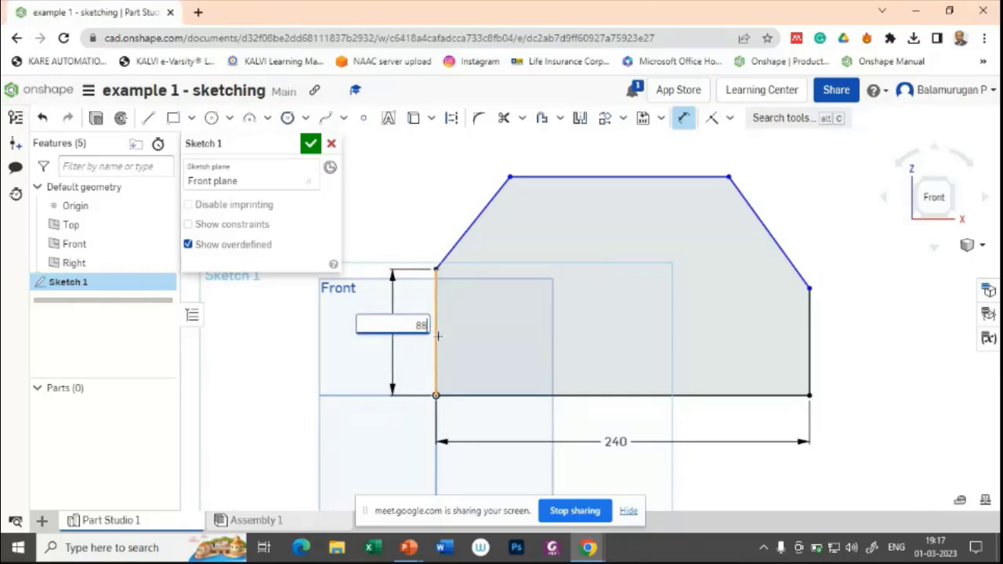
pyautogui.press('Return')
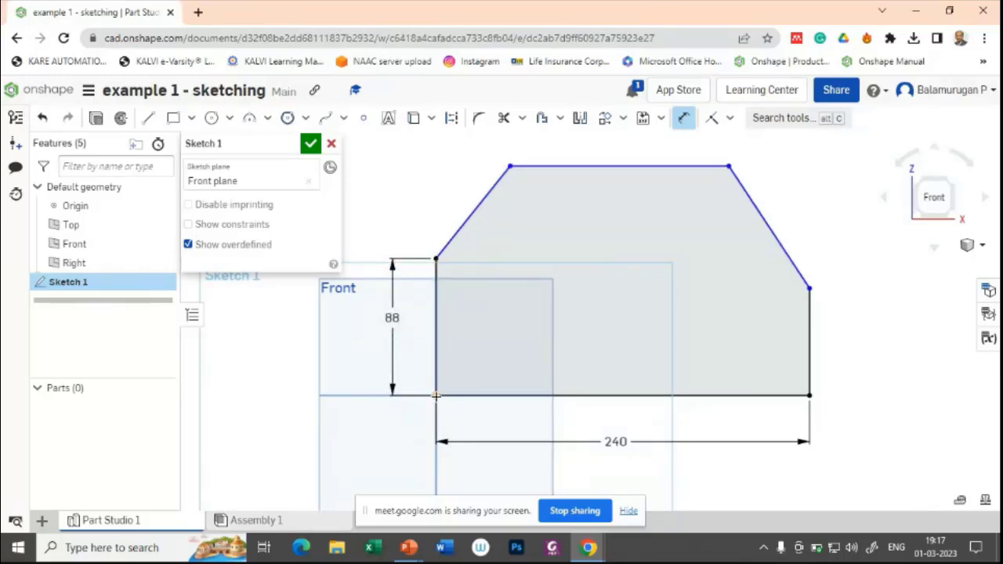
# Give the left chamfer a vertical height of 64.
pyautogui.click(512, 167)
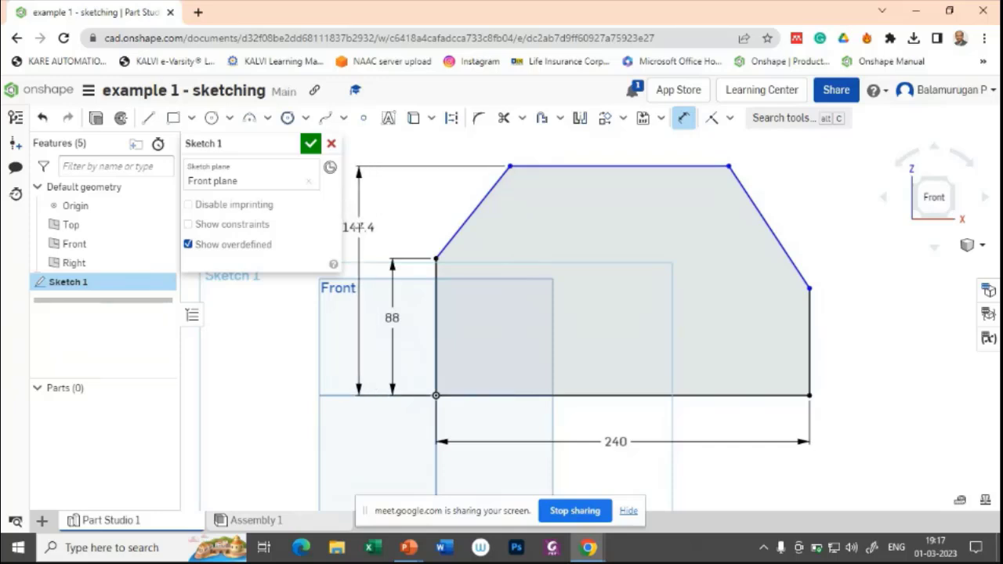
pyautogui.press('Escape')
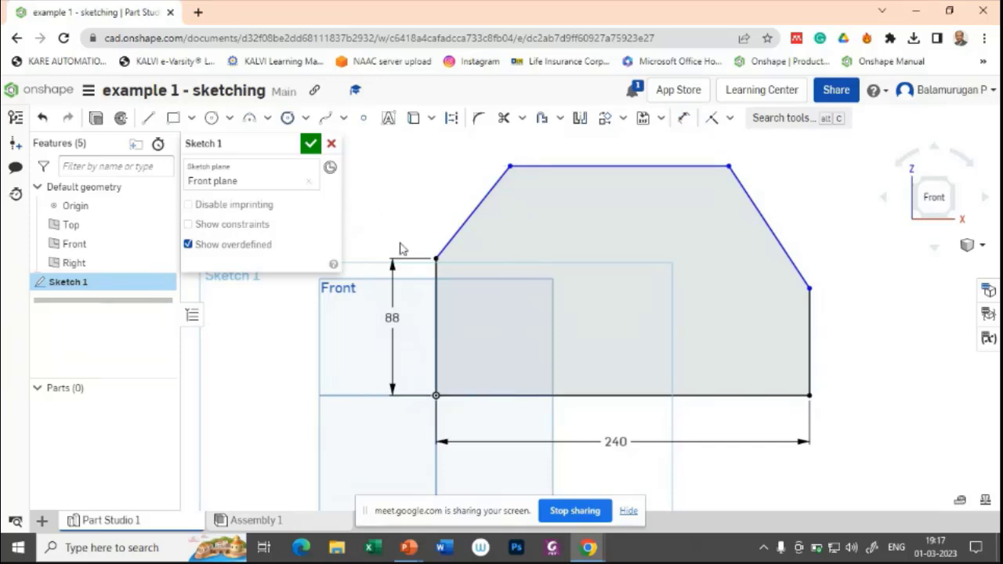
pyautogui.click(683, 118)
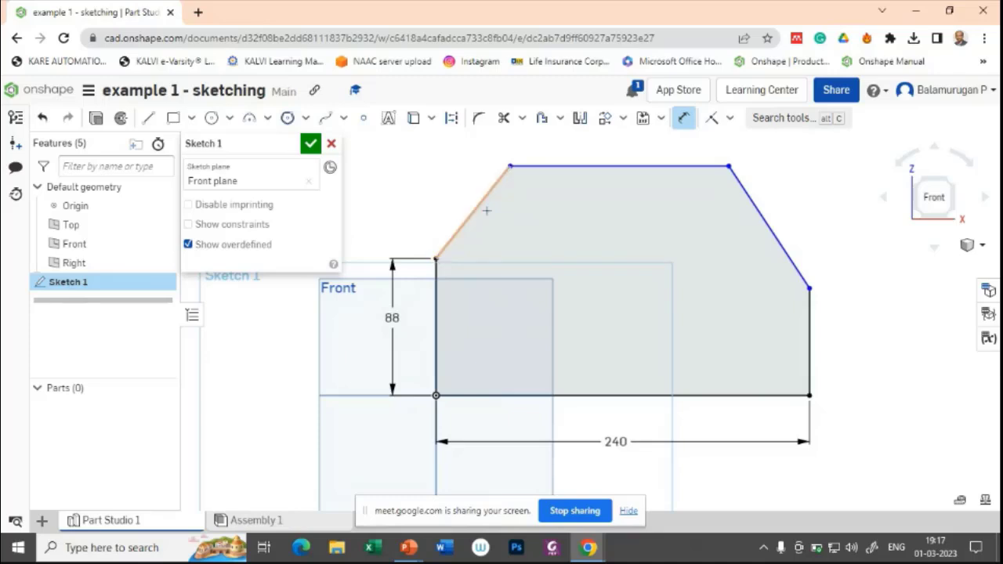
pyautogui.click(480, 200)
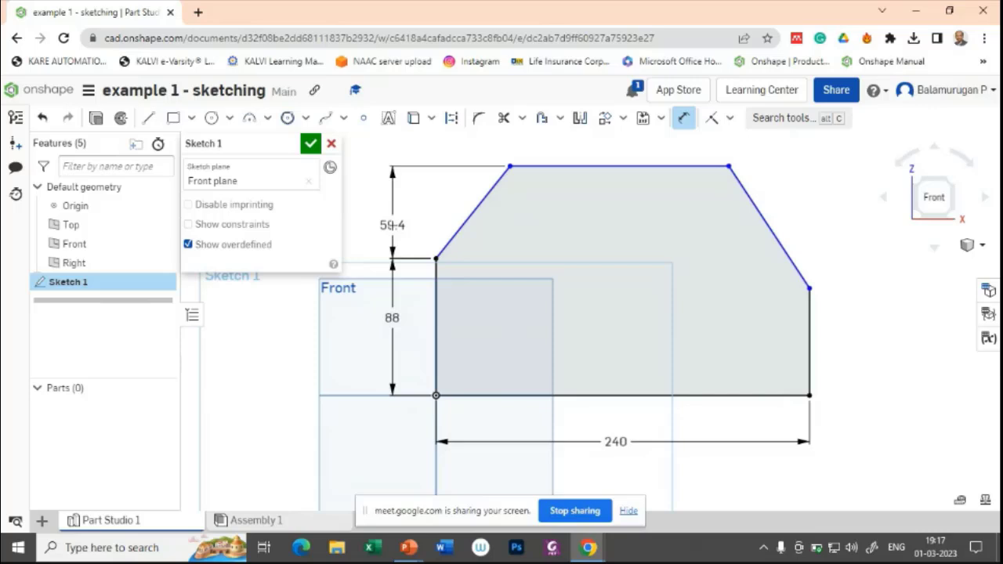
pyautogui.click(392, 227)
pyautogui.write('64')
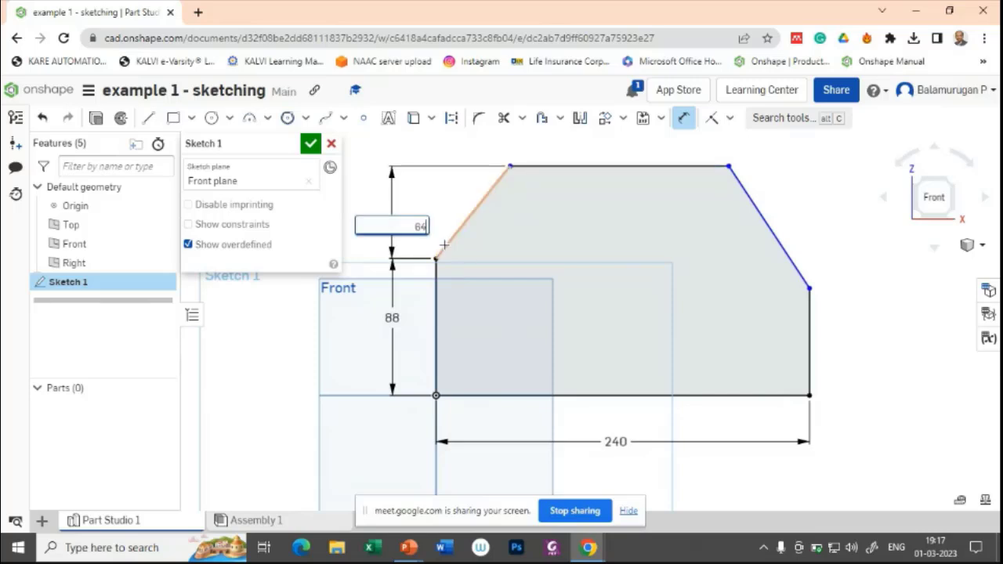
pyautogui.press('Return')
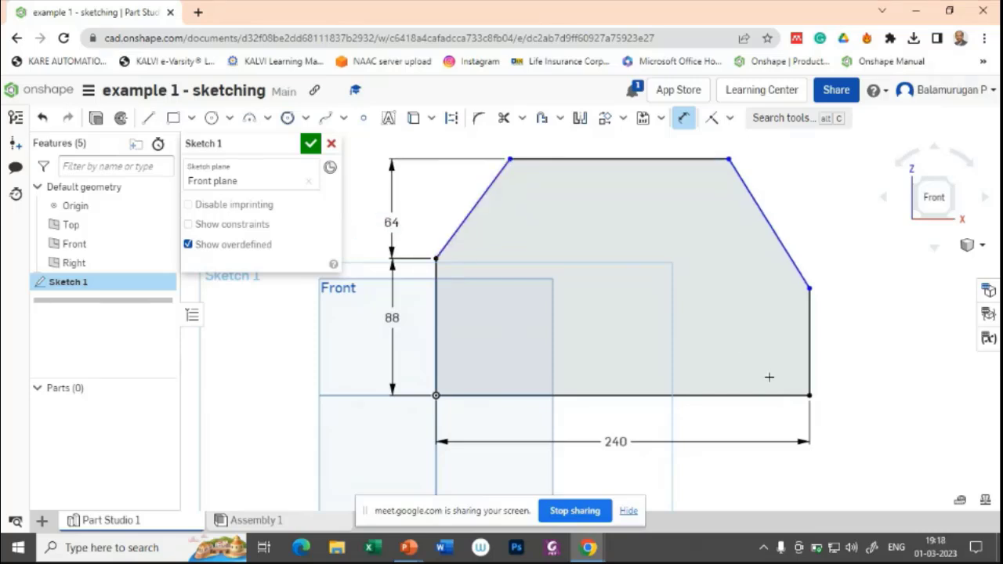
# Set the left chamfer's horizontal width to 64.
pyautogui.hotkey('alt', 'Tab')
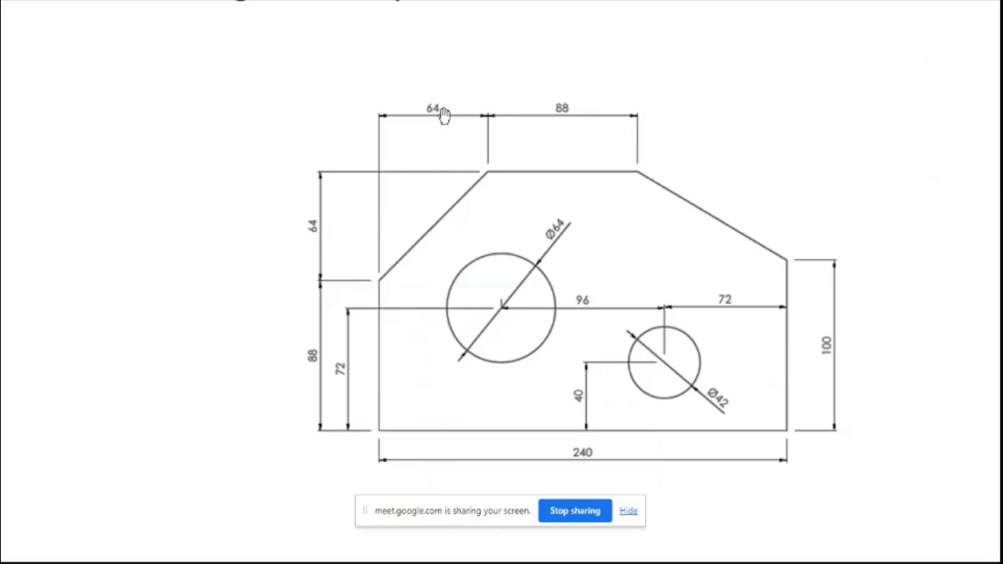
pyautogui.hotkey('alt', 'Tab')
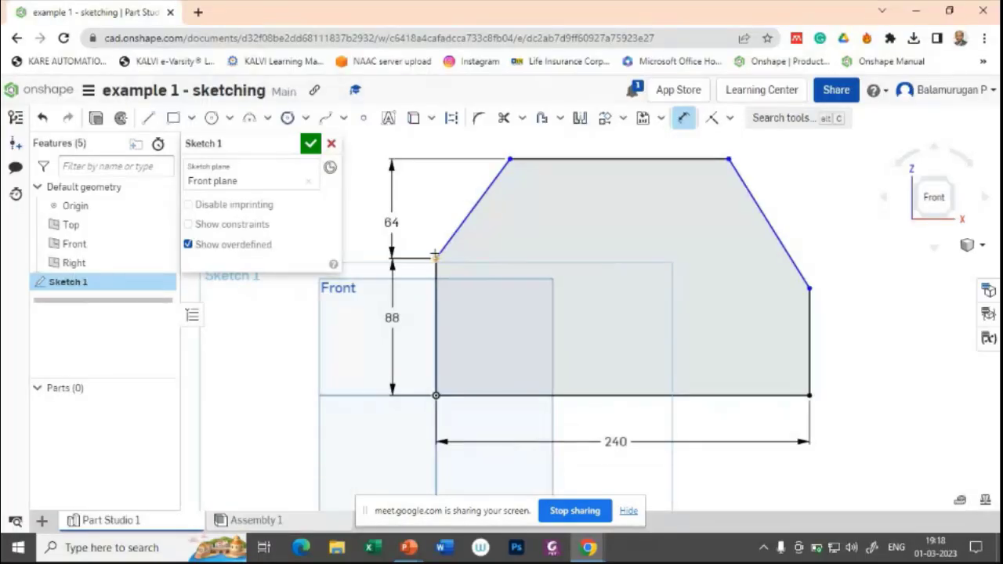
pyautogui.click(508, 162)
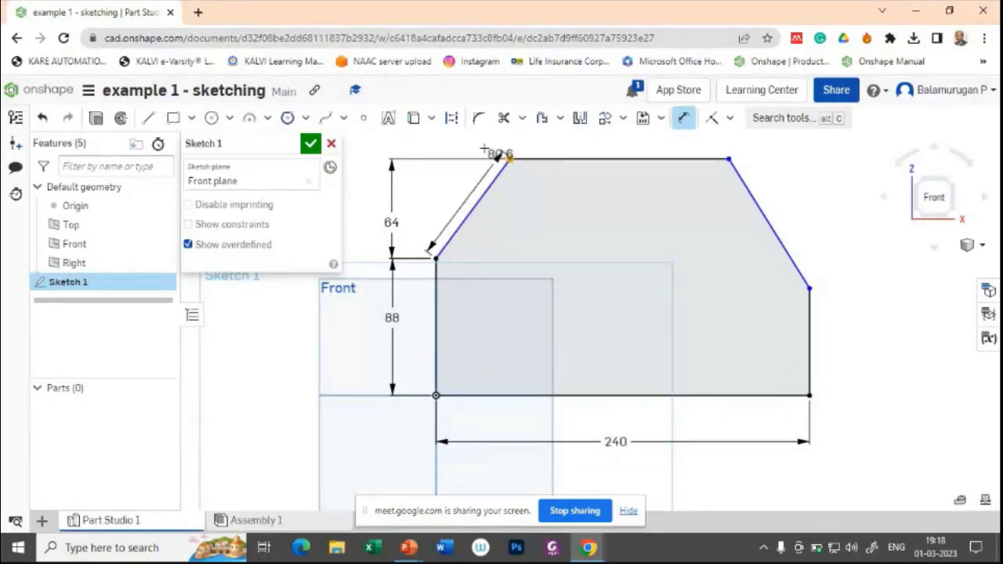
pyautogui.click(490, 148)
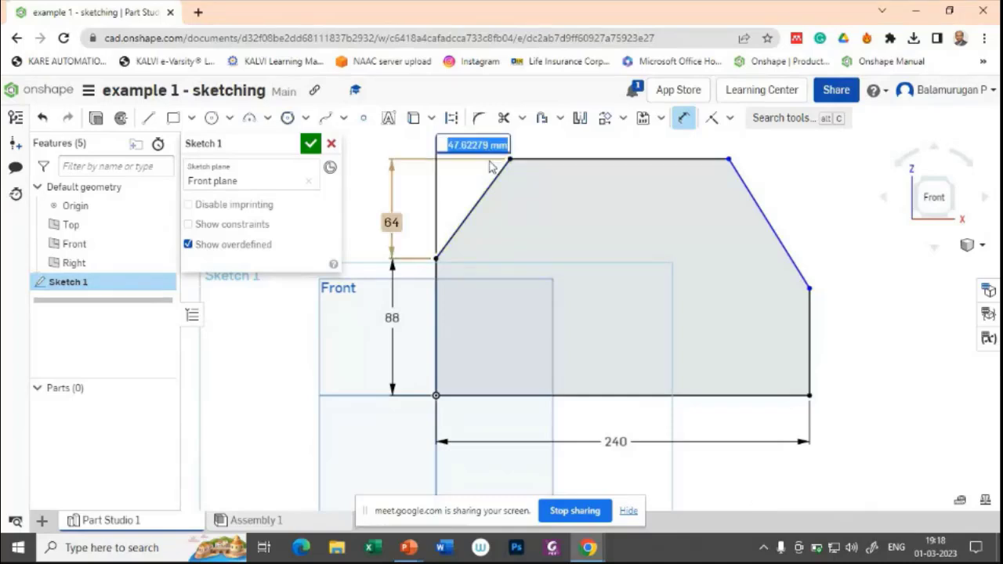
pyautogui.write('64')
pyautogui.press('Return')
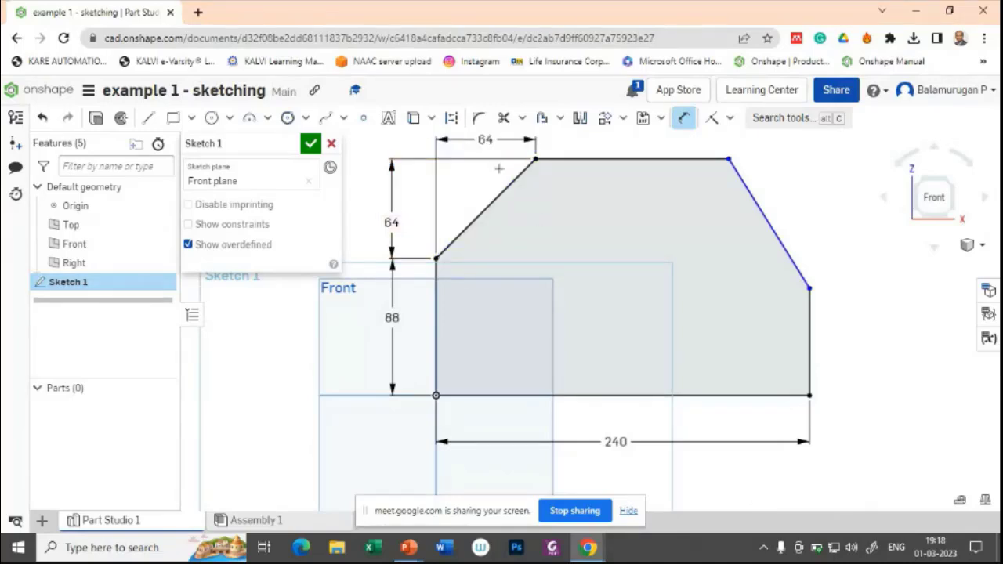
# Dimension the top edge to 88.
pyautogui.hotkey('alt', 'Tab')
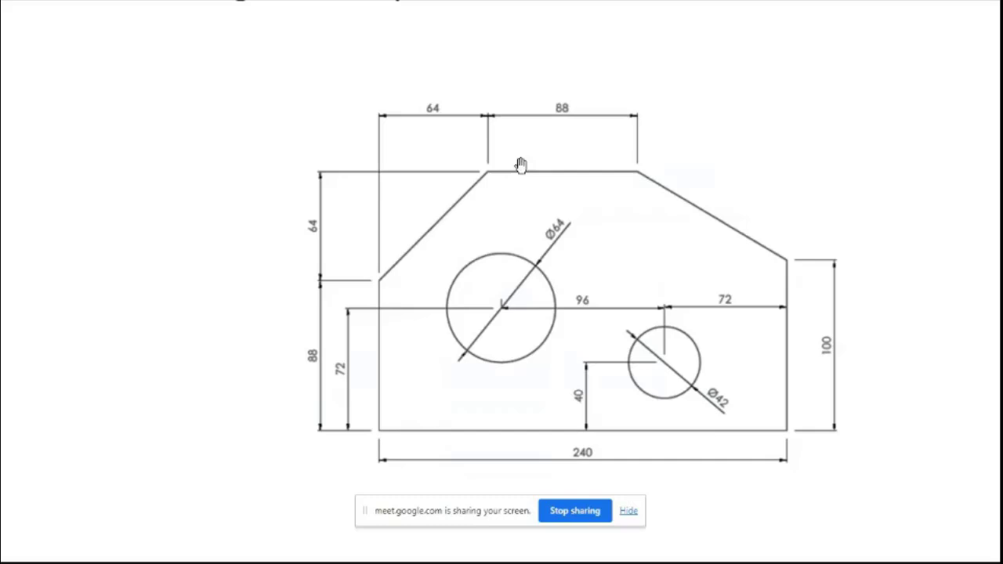
pyautogui.hotkey('alt', 'Tab')
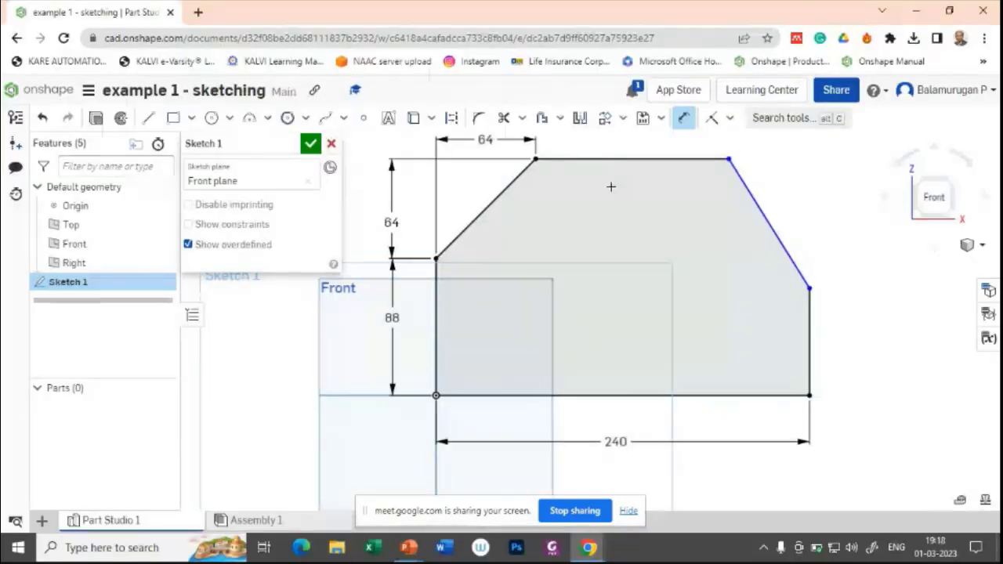
pyautogui.click(622, 159)
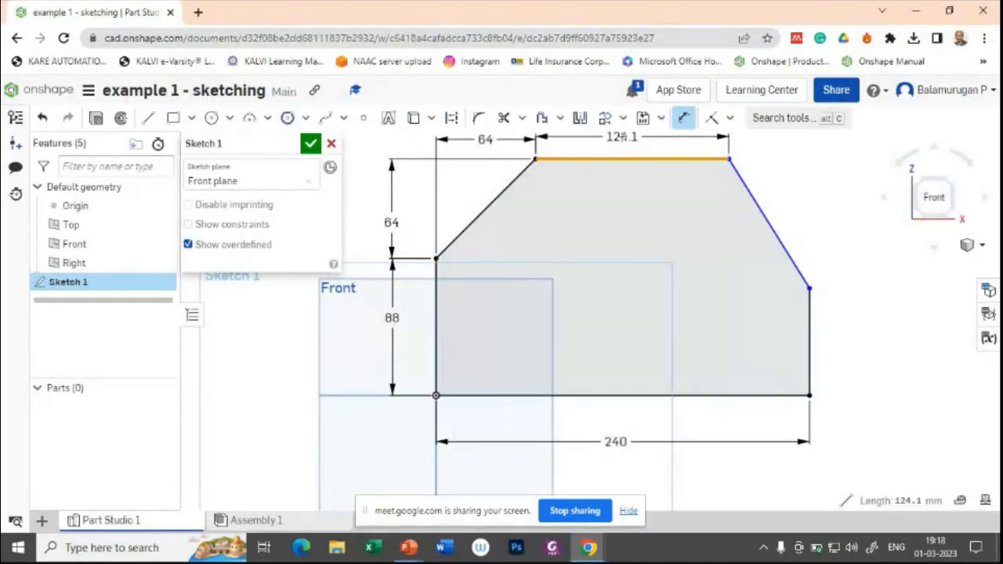
pyautogui.click(622, 137)
pyautogui.press('Escape')
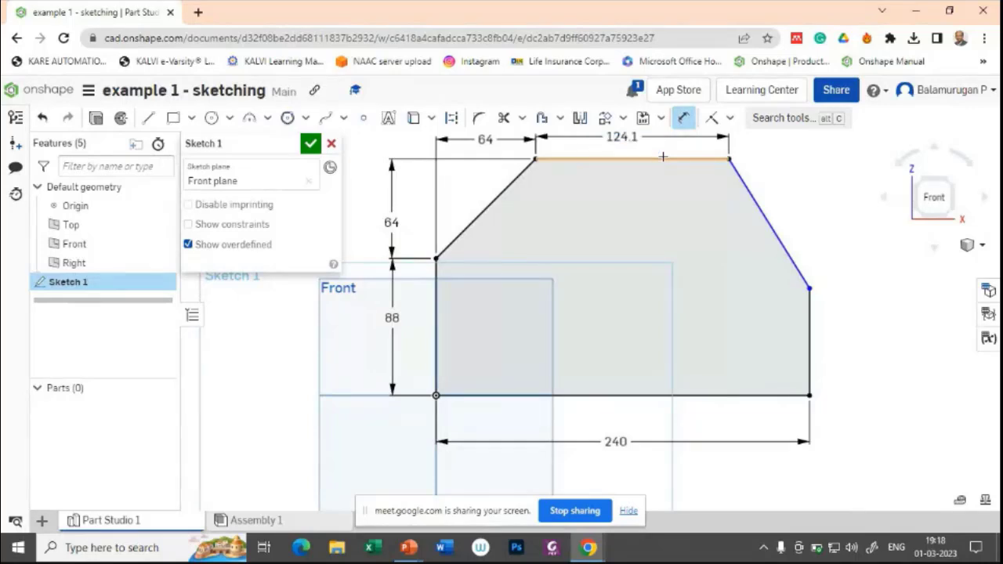
pyautogui.hotkey('alt', 'Tab')
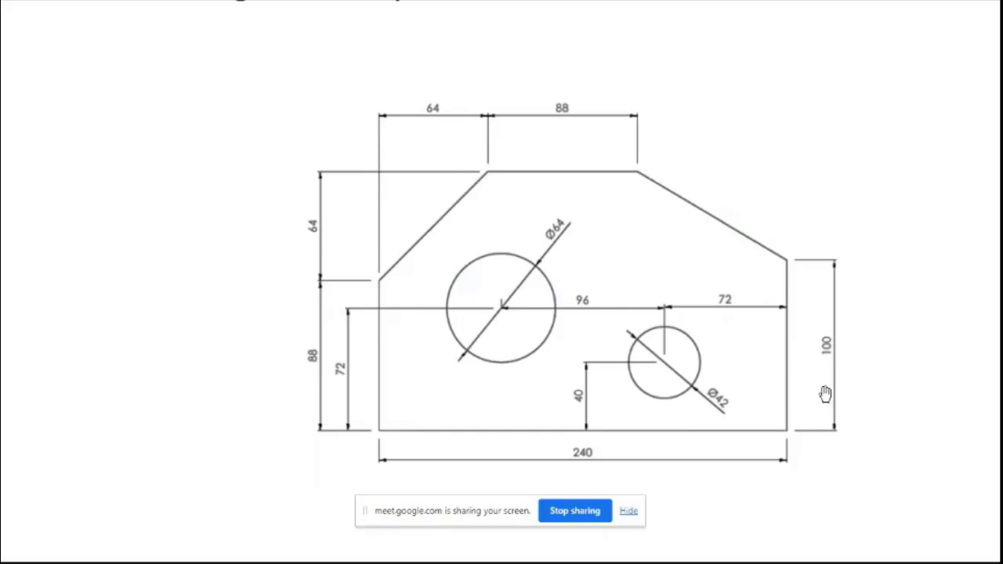
pyautogui.hotkey('alt', 'Tab')
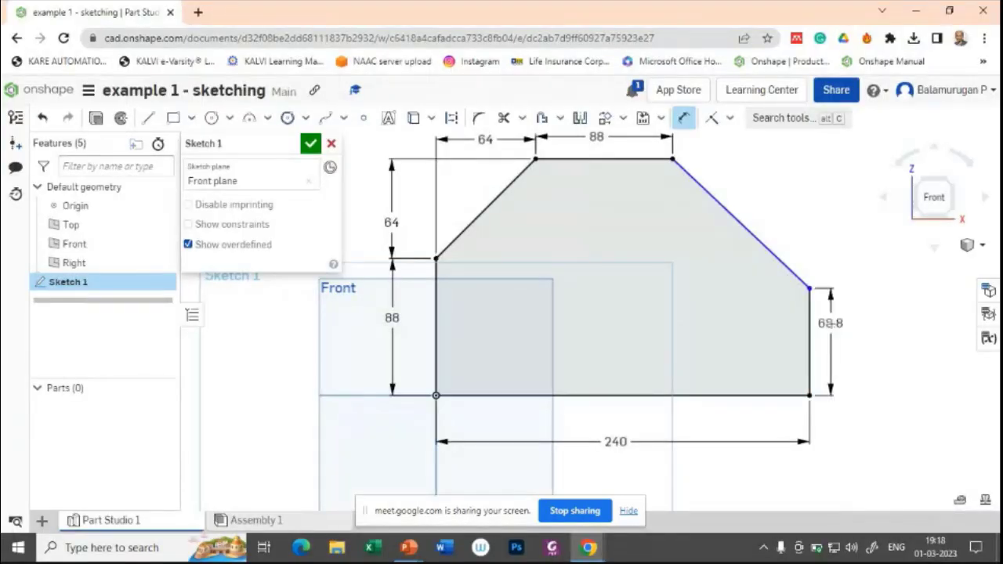
# Change the right side height dimension to 100.
pyautogui.doubleClick(833, 323)
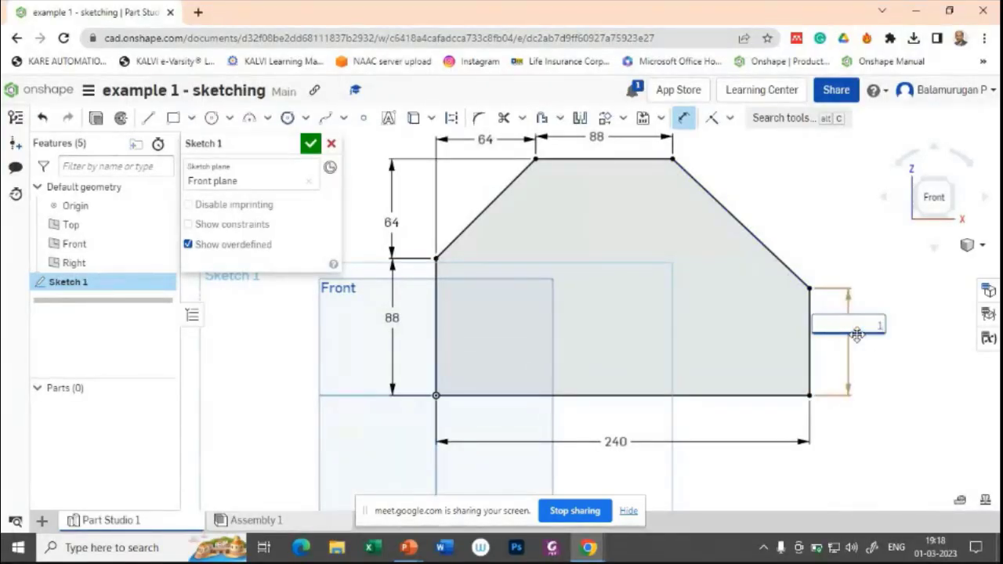
pyautogui.write('100')
pyautogui.press('Return')
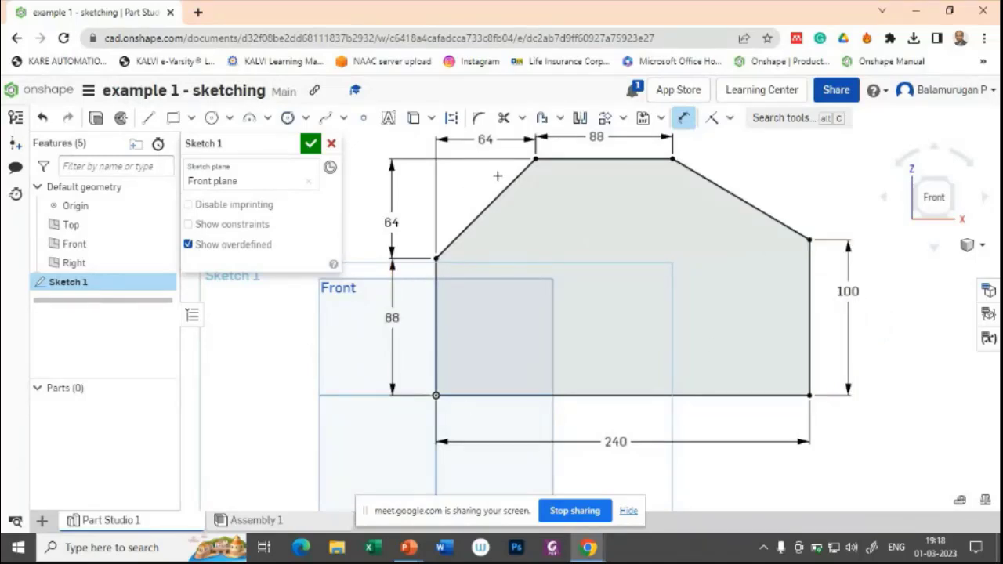
pyautogui.hotkey('alt', 'Tab')
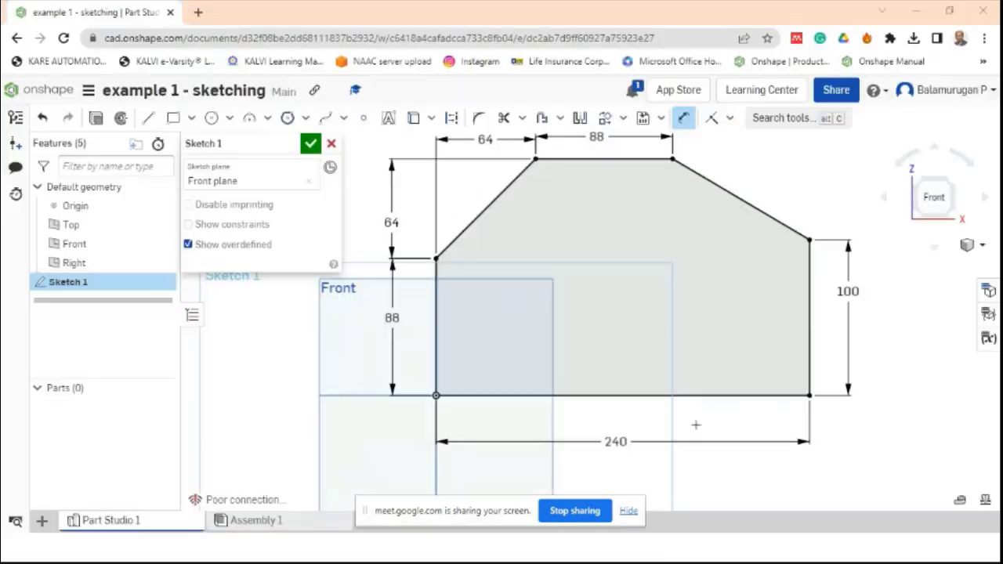
# Draw a Ø42 circle centred in the right part of the plate.
pyautogui.hotkey('alt', 'Tab')
pyautogui.click(212, 117)
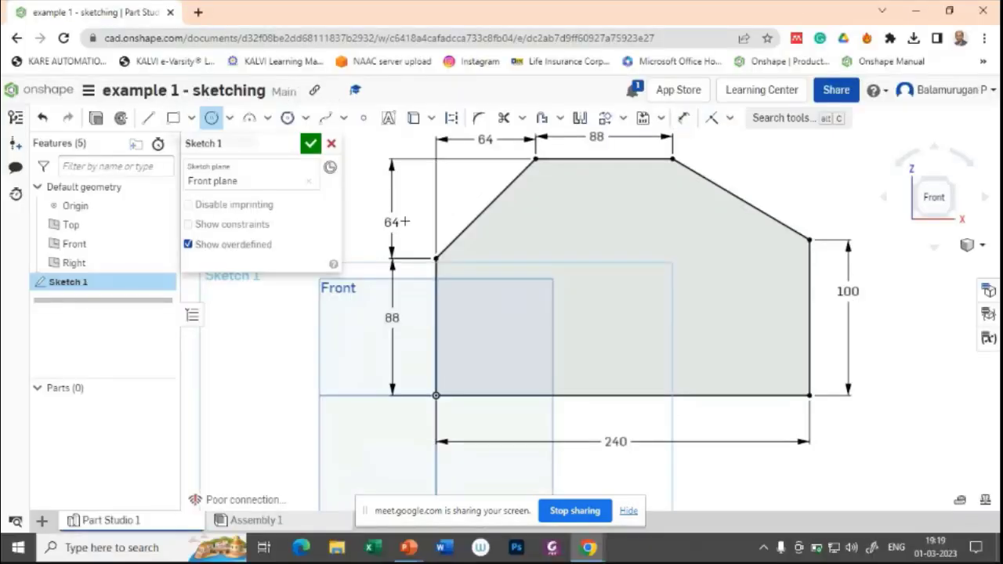
pyautogui.click(722, 323)
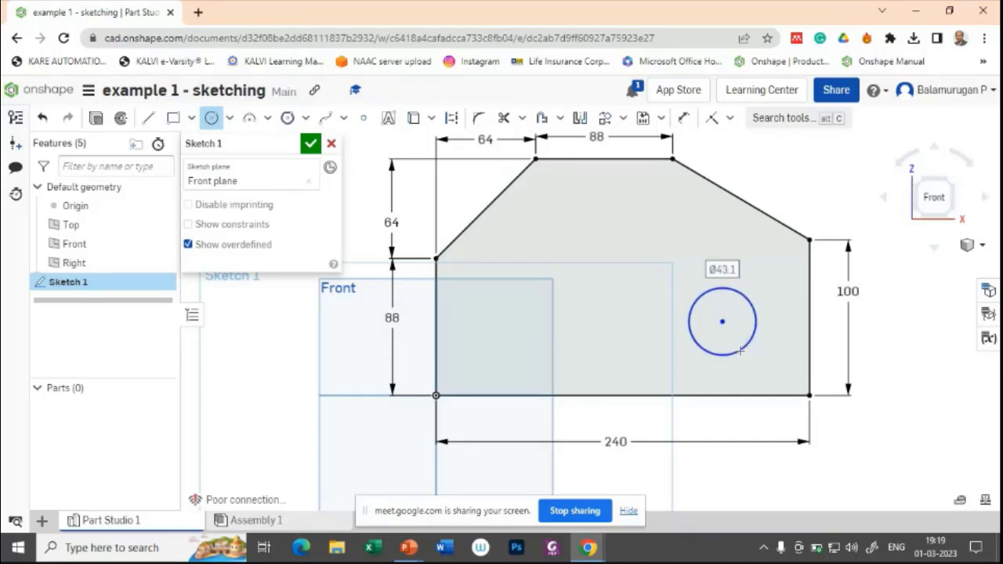
pyautogui.write('42')
pyautogui.press('Return')
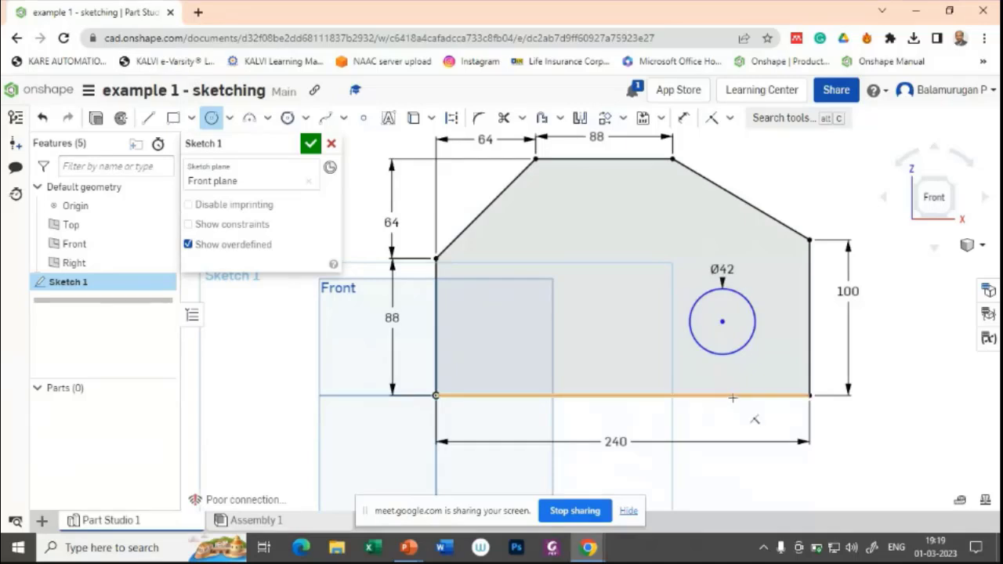
pyautogui.hotkey('alt', 'Tab')
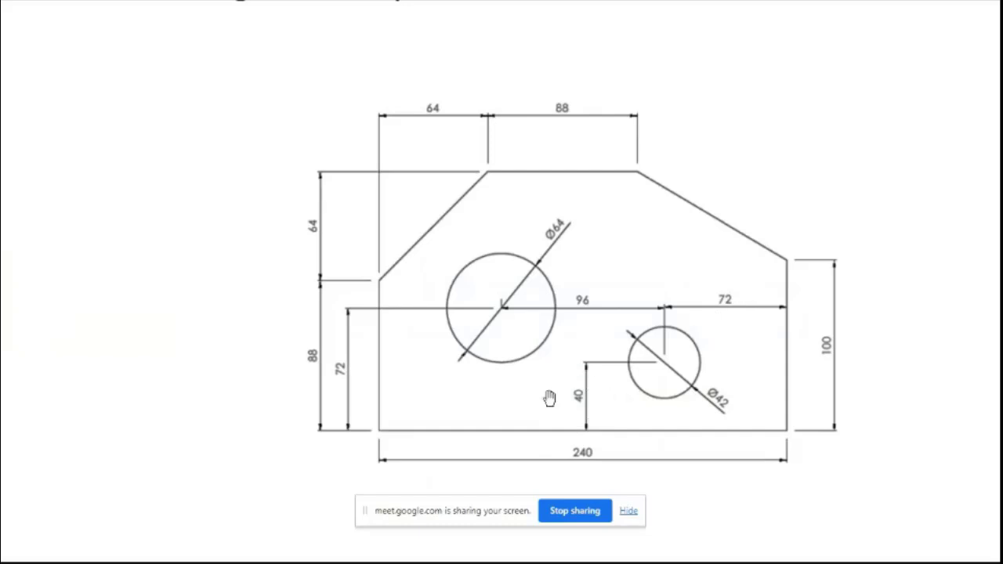
# Dimension the Ø42 circle's centre 72 from the plate's right edge.
pyautogui.hotkey('alt', 'Tab')
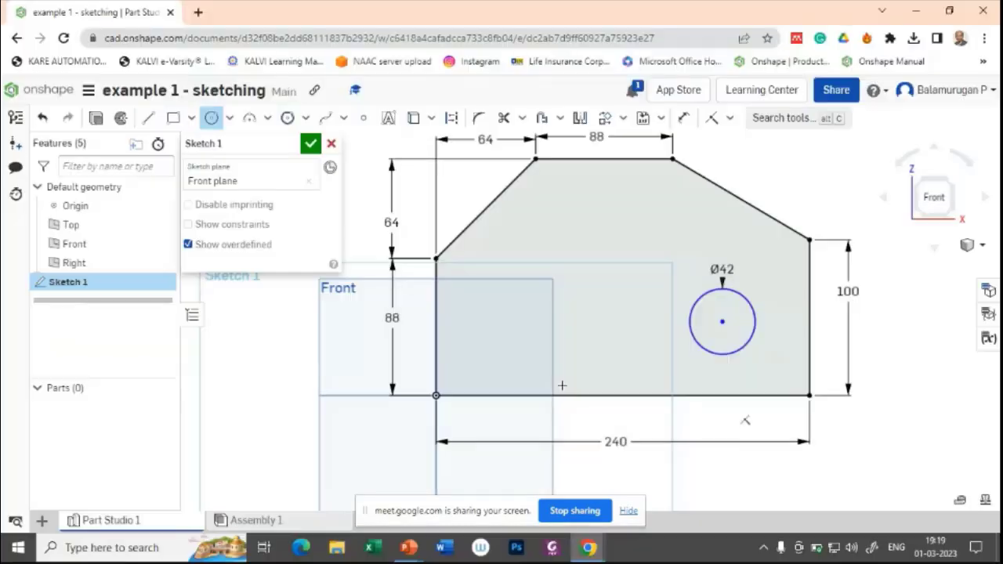
pyautogui.click(684, 119)
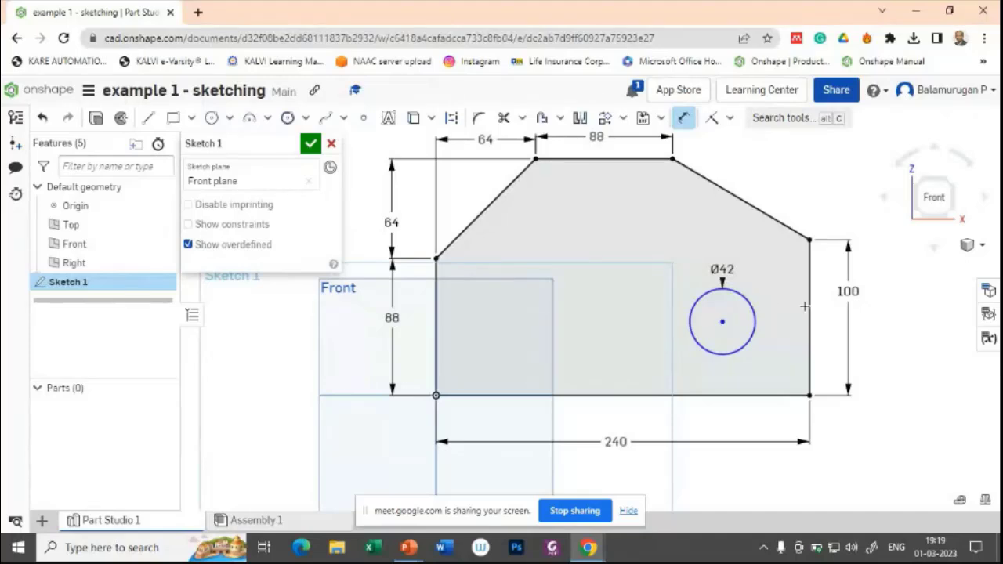
pyautogui.click(807, 307)
pyautogui.click(722, 321)
pyautogui.click(776, 251)
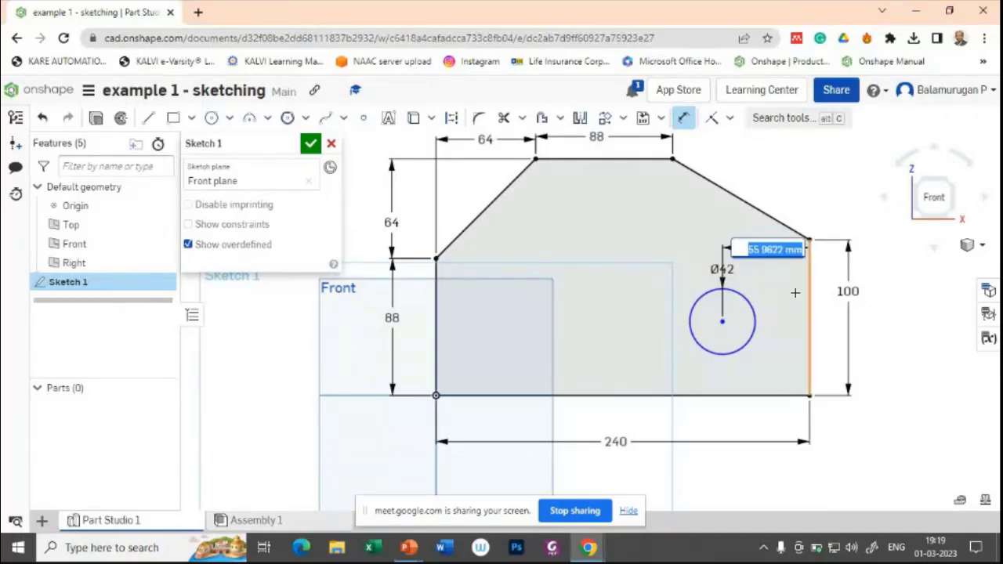
pyautogui.write('72')
pyautogui.press('Return')
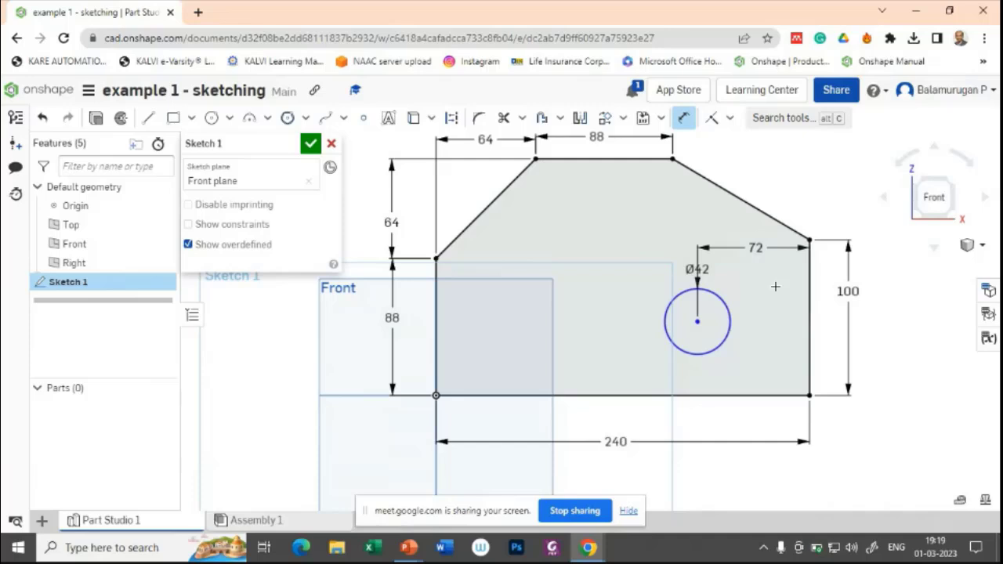
# Place the Ø42 circle's centre 40 above the bottom edge.
pyautogui.click(694, 330)
pyautogui.click(686, 396)
pyautogui.click(673, 391)
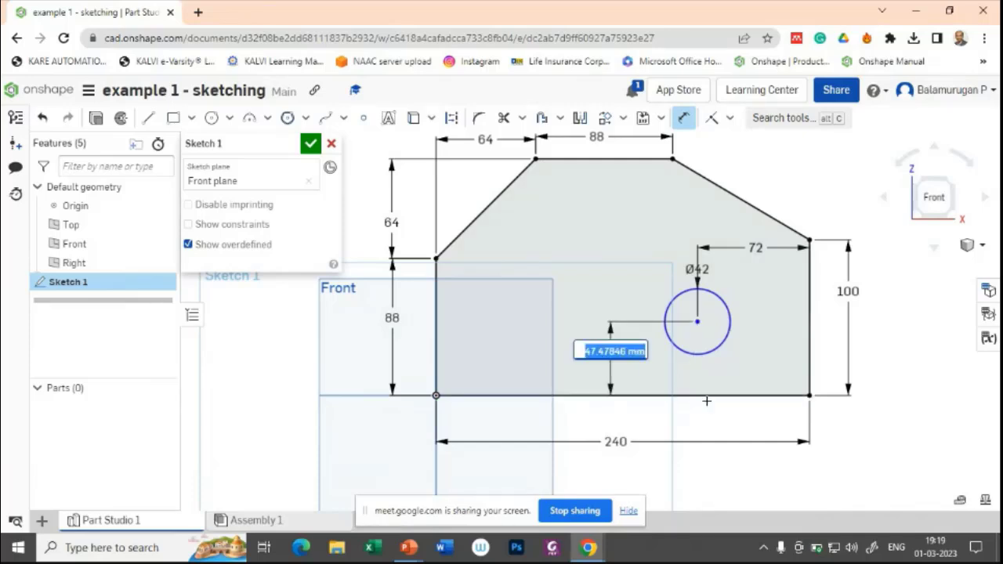
pyautogui.write('40')
pyautogui.press('Return')
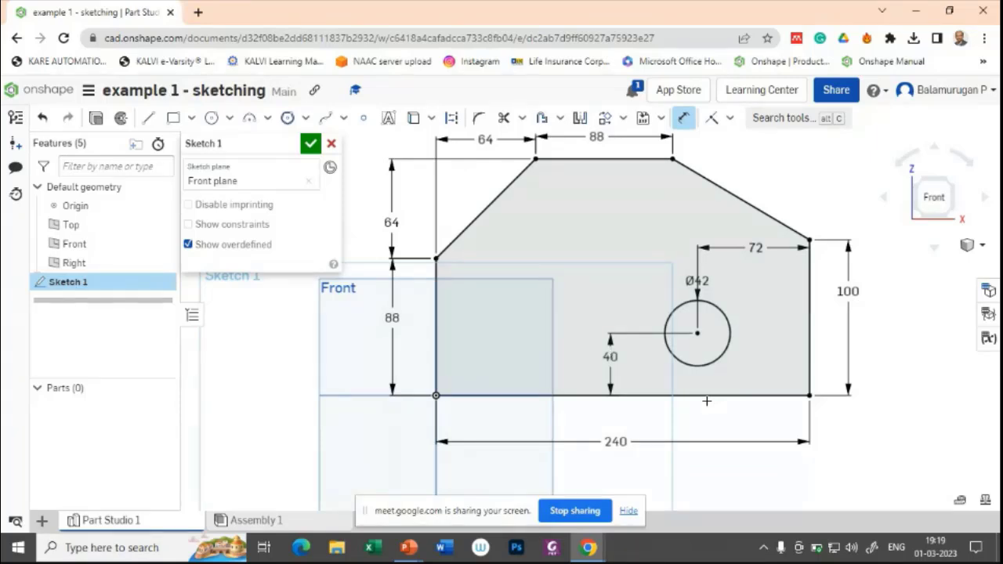
pyautogui.hotkey('alt', 'Tab')
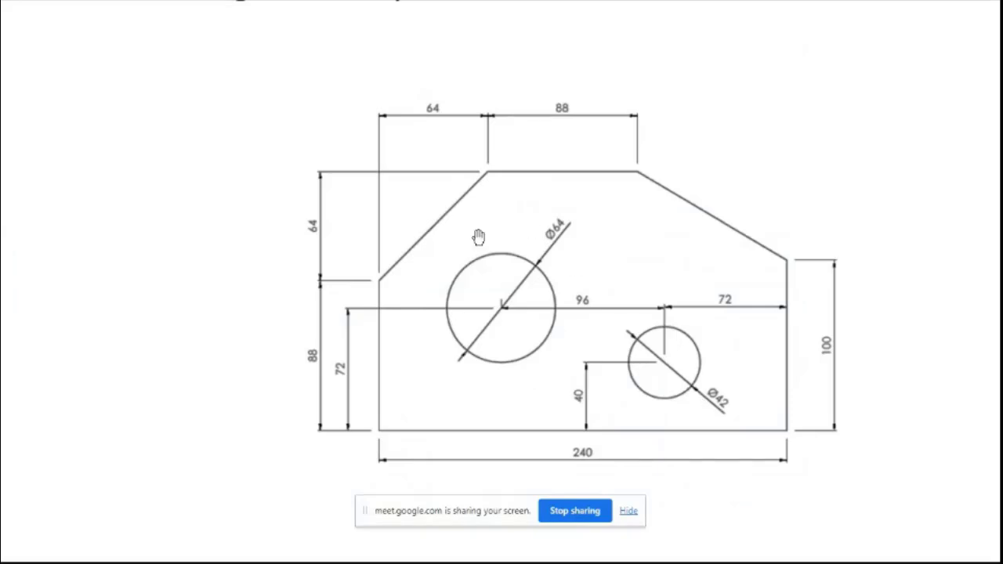
# Draw a Ø64 circle in the plate's upper left, beside the Ø42 hole.
pyautogui.hotkey('alt', 'Tab')
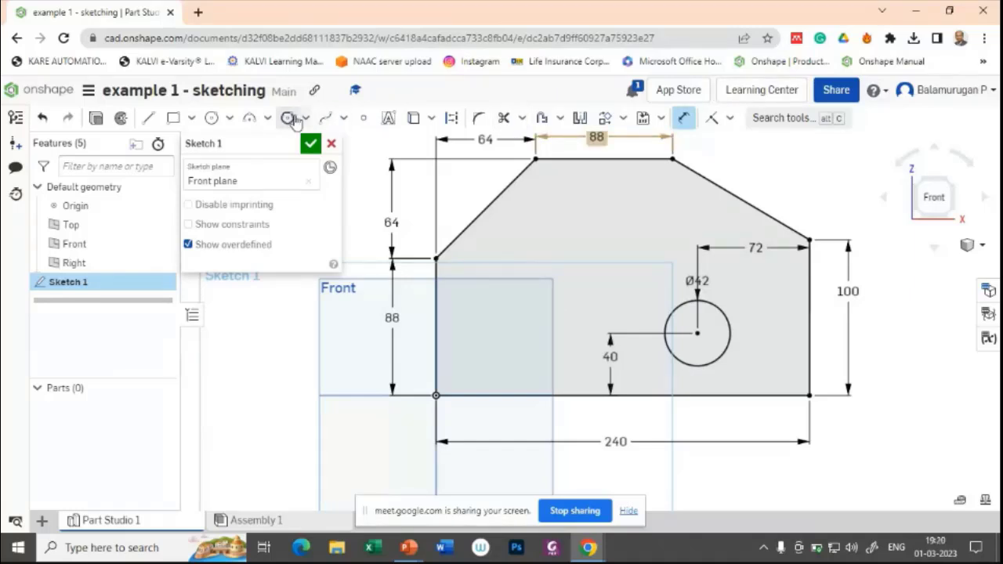
pyautogui.click(214, 120)
pyautogui.click(513, 280)
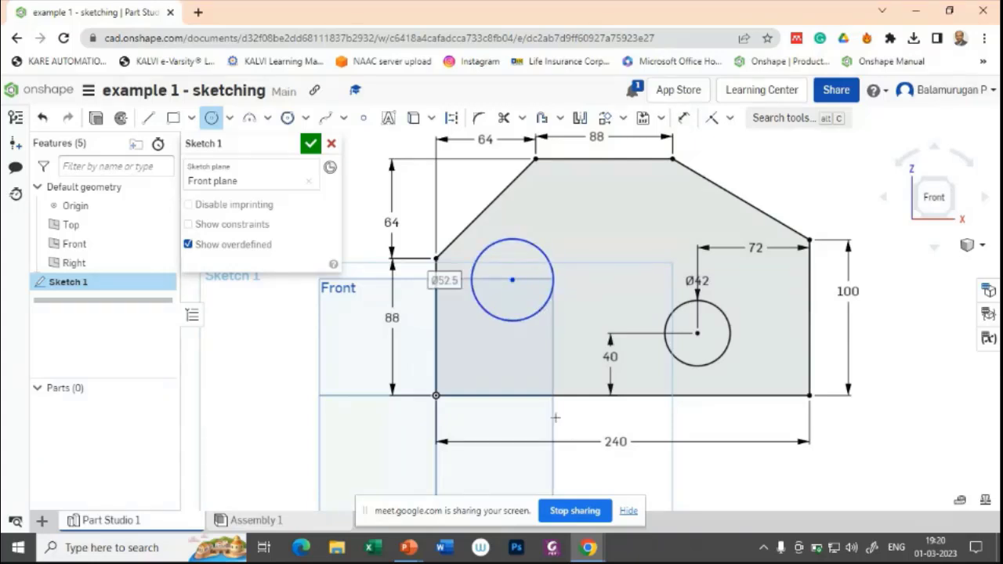
pyautogui.hotkey('alt', 'Tab')
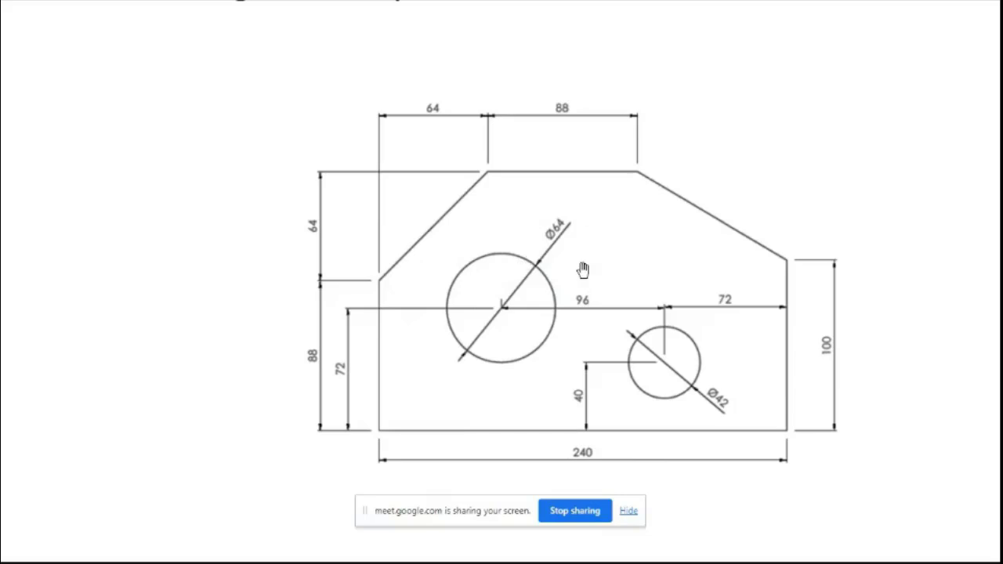
pyautogui.hotkey('alt', 'Tab')
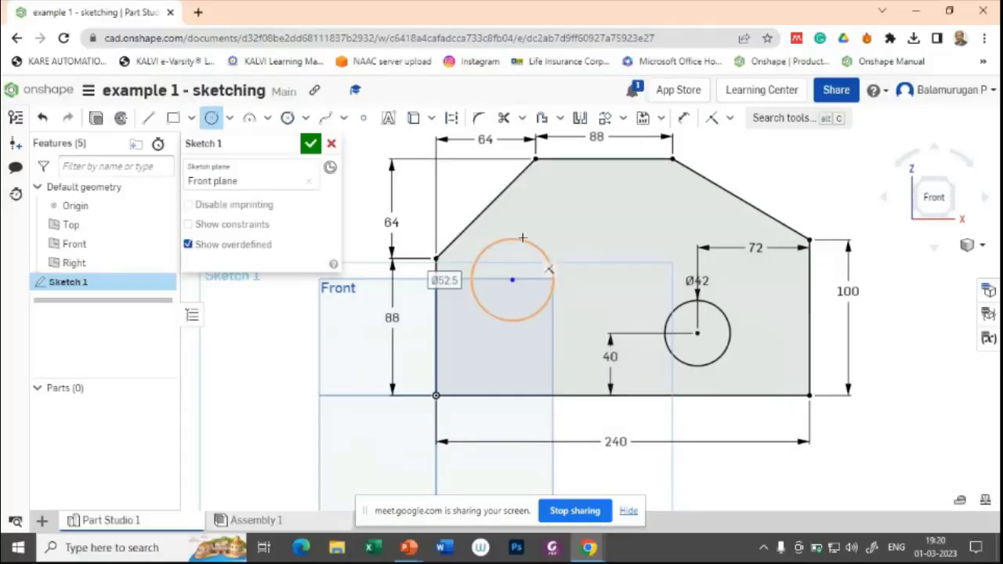
pyautogui.click(523, 237)
pyautogui.write('64')
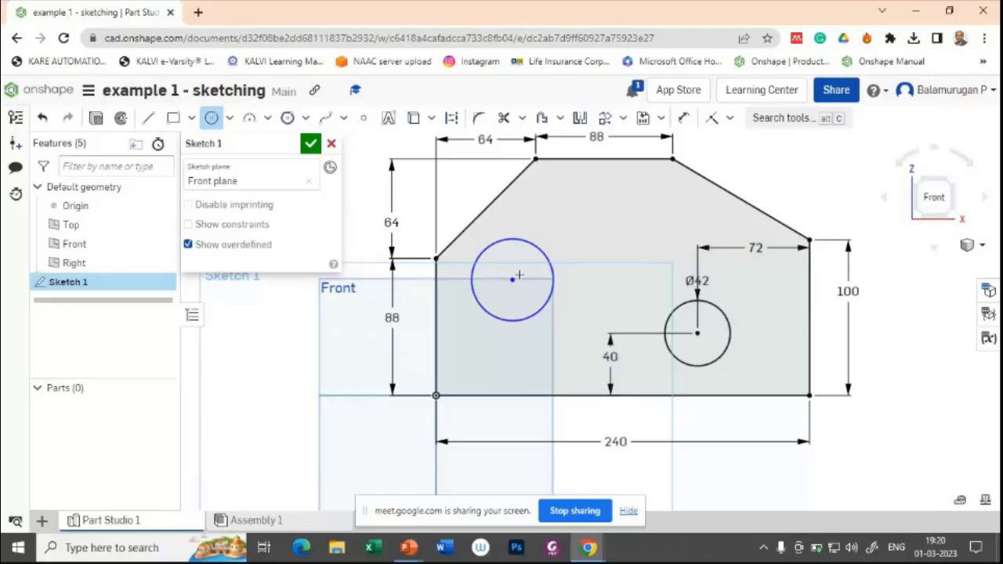
pyautogui.press('Return')
pyautogui.hotkey('alt', 'Tab')
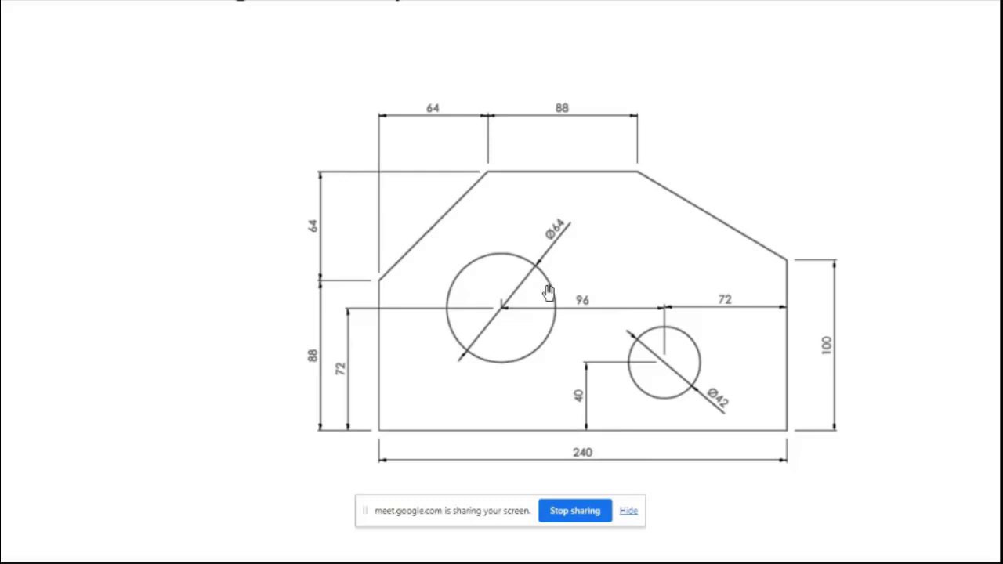
pyautogui.hotkey('alt', 'Tab')
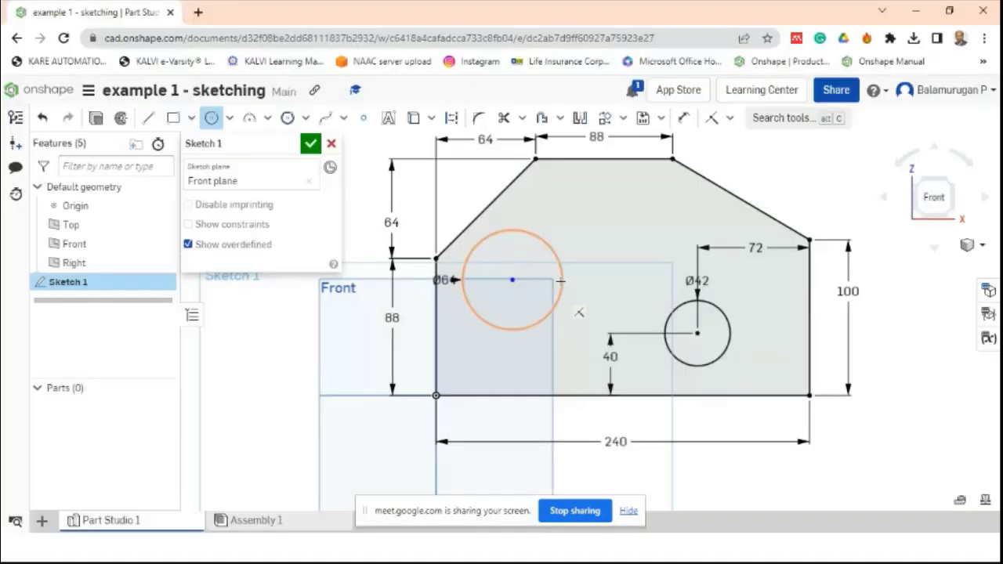
pyautogui.click(512, 279)
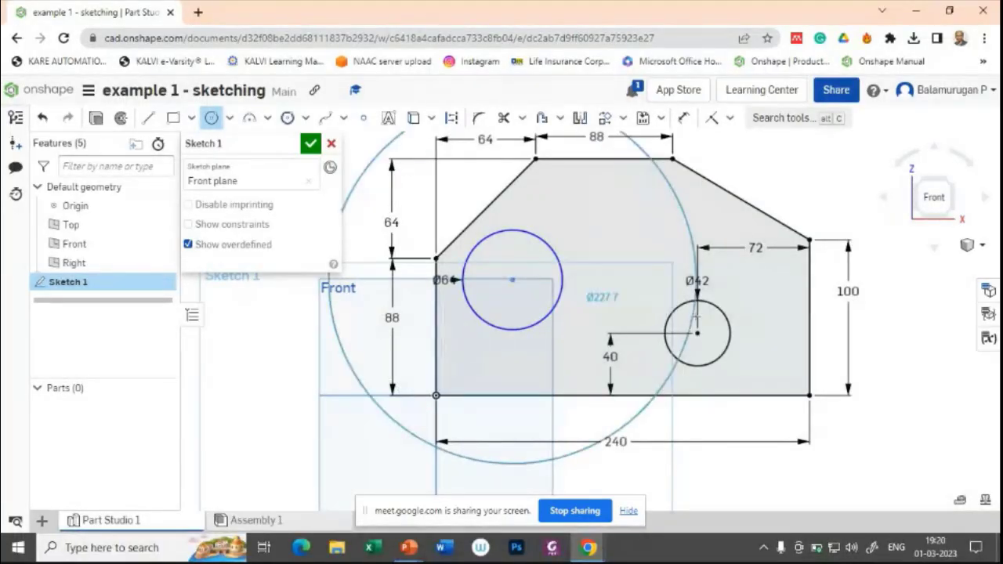
pyautogui.press('Escape')
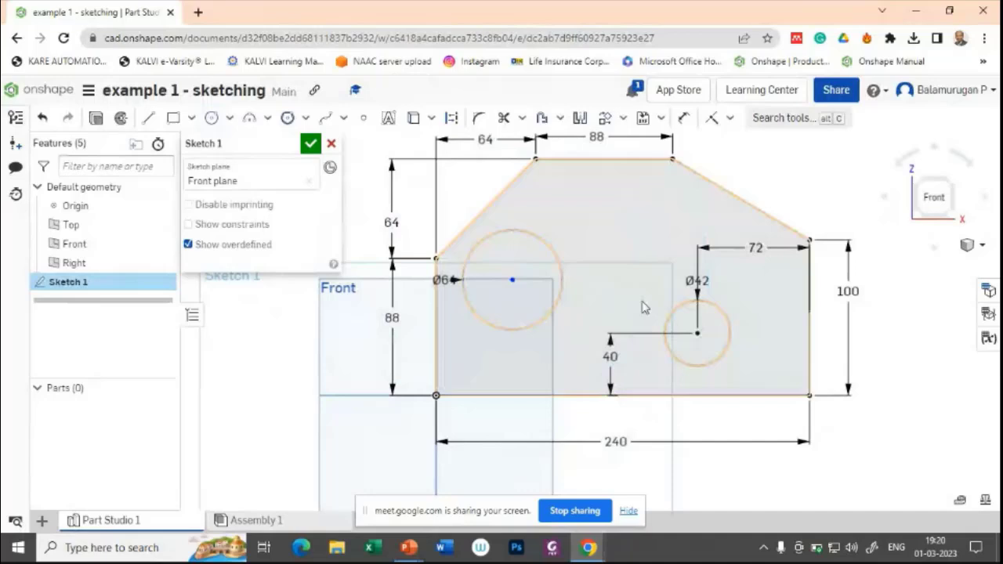
# Set a 96 horizontal spacing between the two hole centres.
pyautogui.click(686, 118)
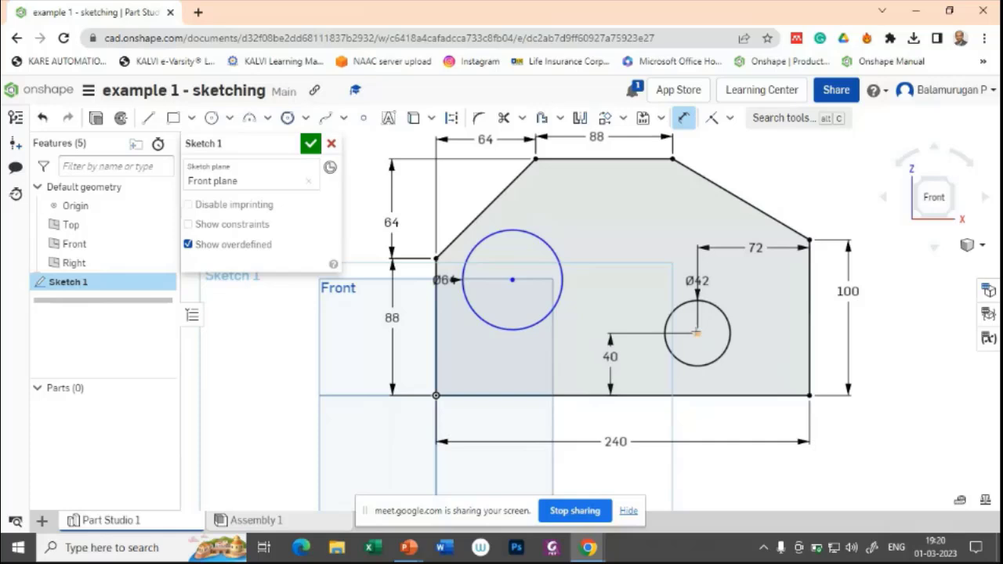
pyautogui.press('d')
pyautogui.click(697, 333)
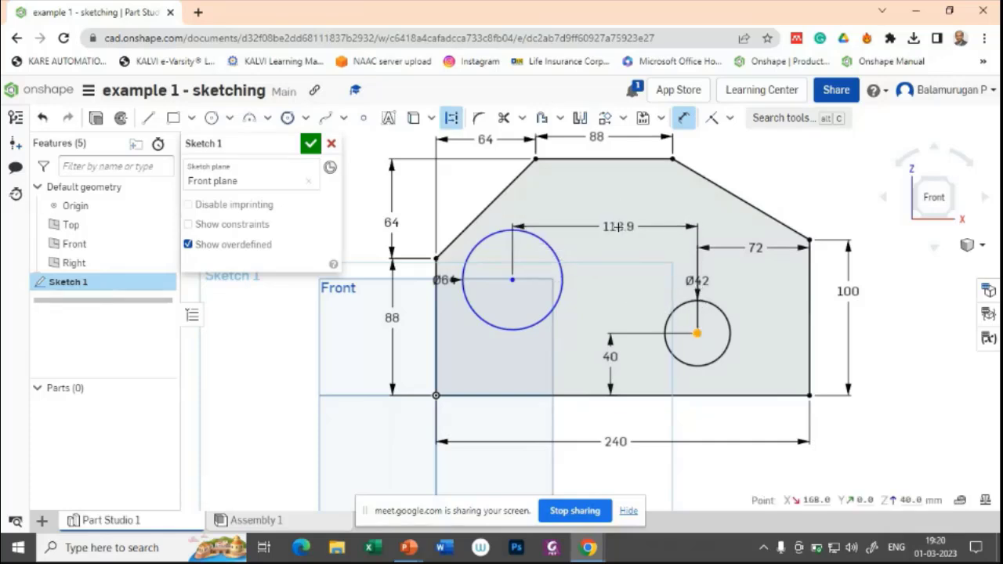
pyautogui.click(618, 227)
pyautogui.write('96')
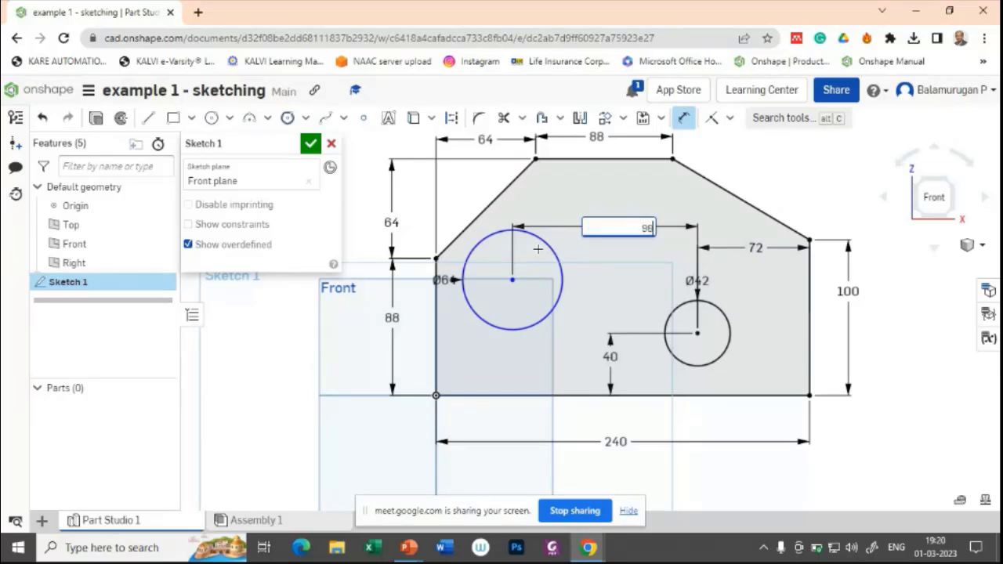
pyautogui.press('Return')
# Place the Ø64 hole's centre 72 above the plate's bottom edge.
pyautogui.hotkey('alt', 'Tab')
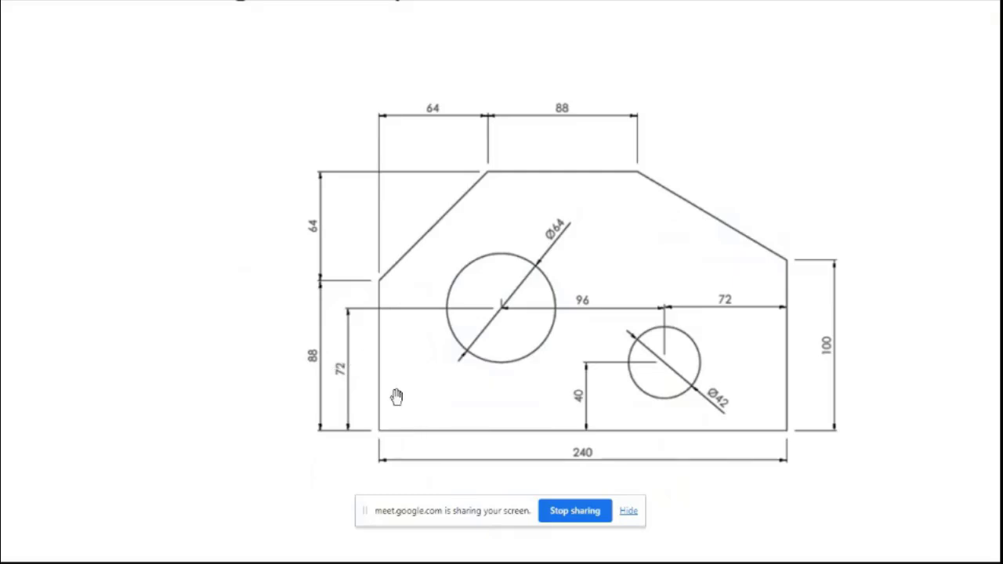
pyautogui.hotkey('alt', 'Tab')
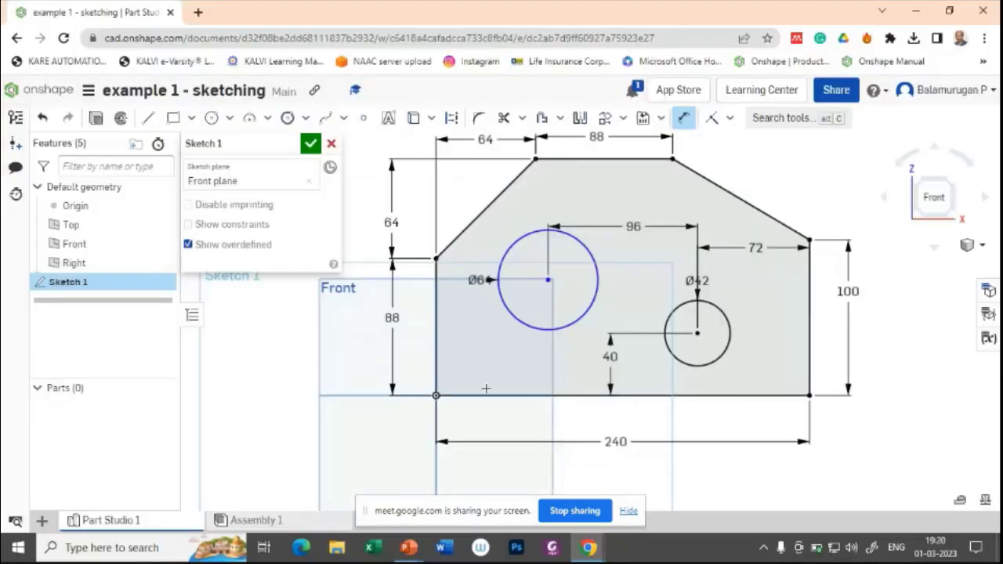
pyautogui.click(486, 395)
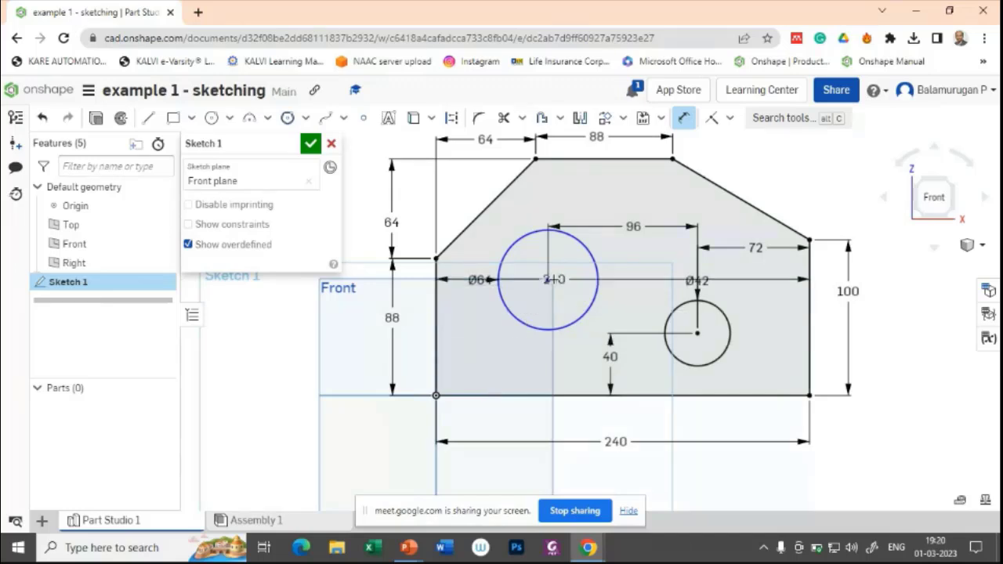
pyautogui.click(547, 280)
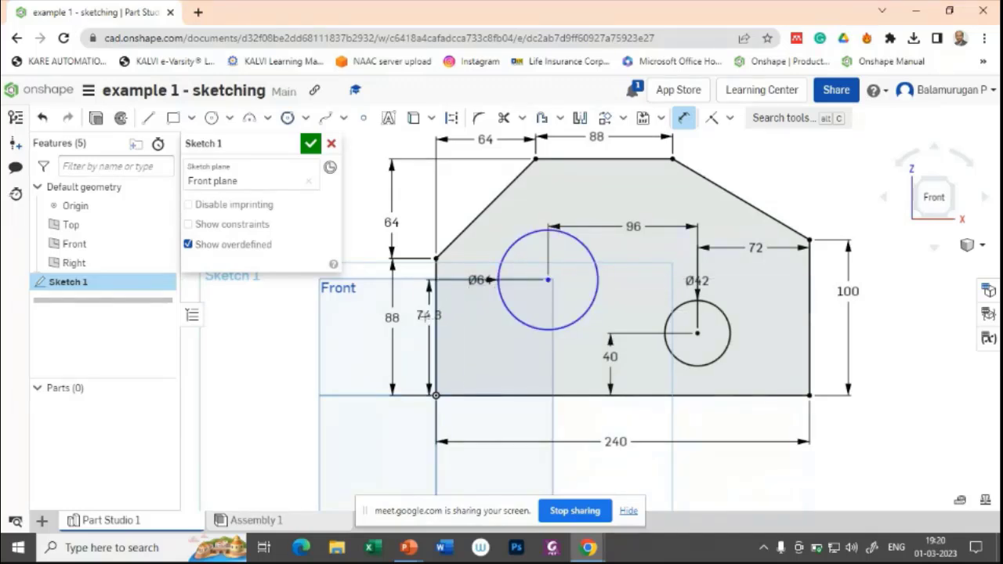
pyautogui.click(456, 346)
pyautogui.write('7')
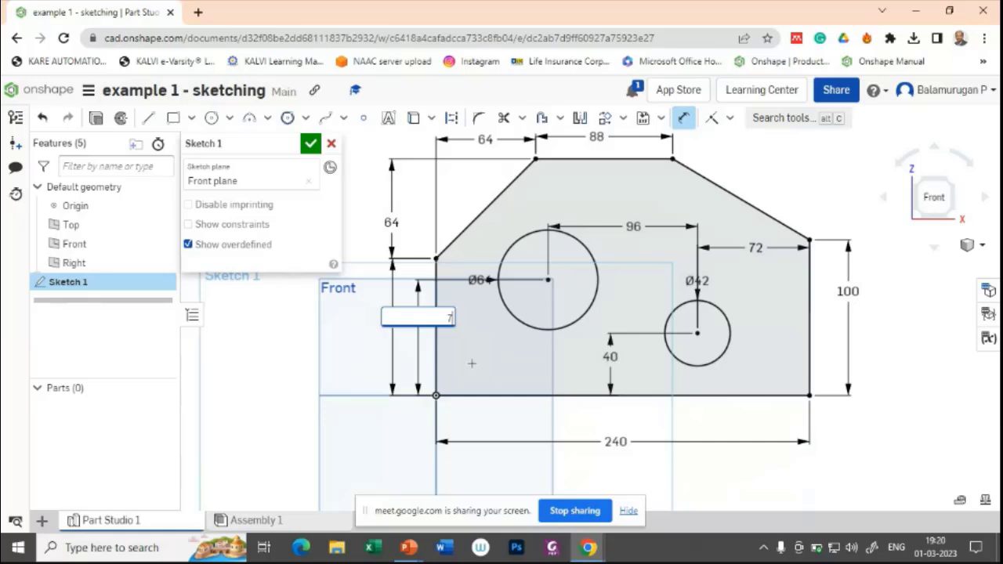
pyautogui.write('2')
pyautogui.press('Return')
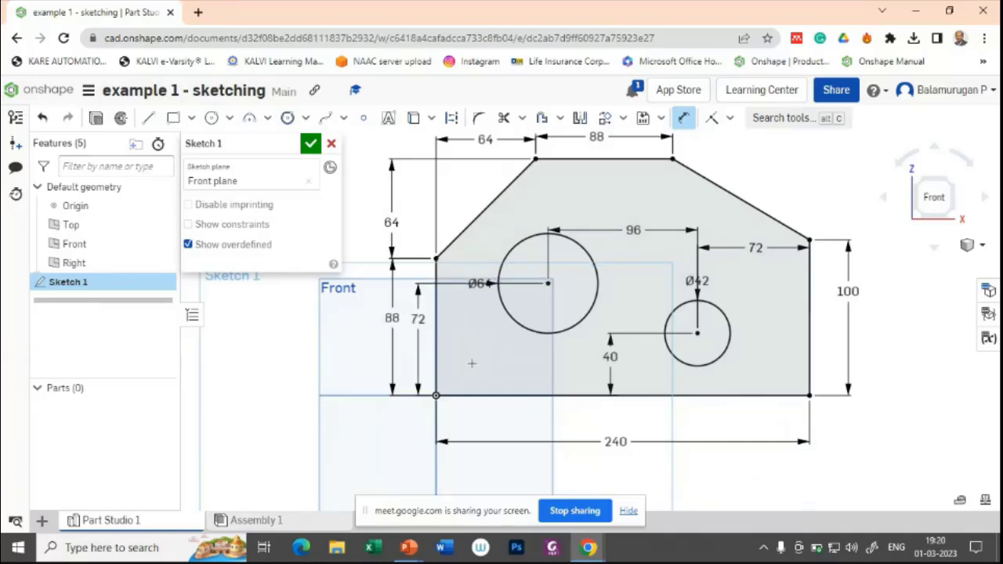